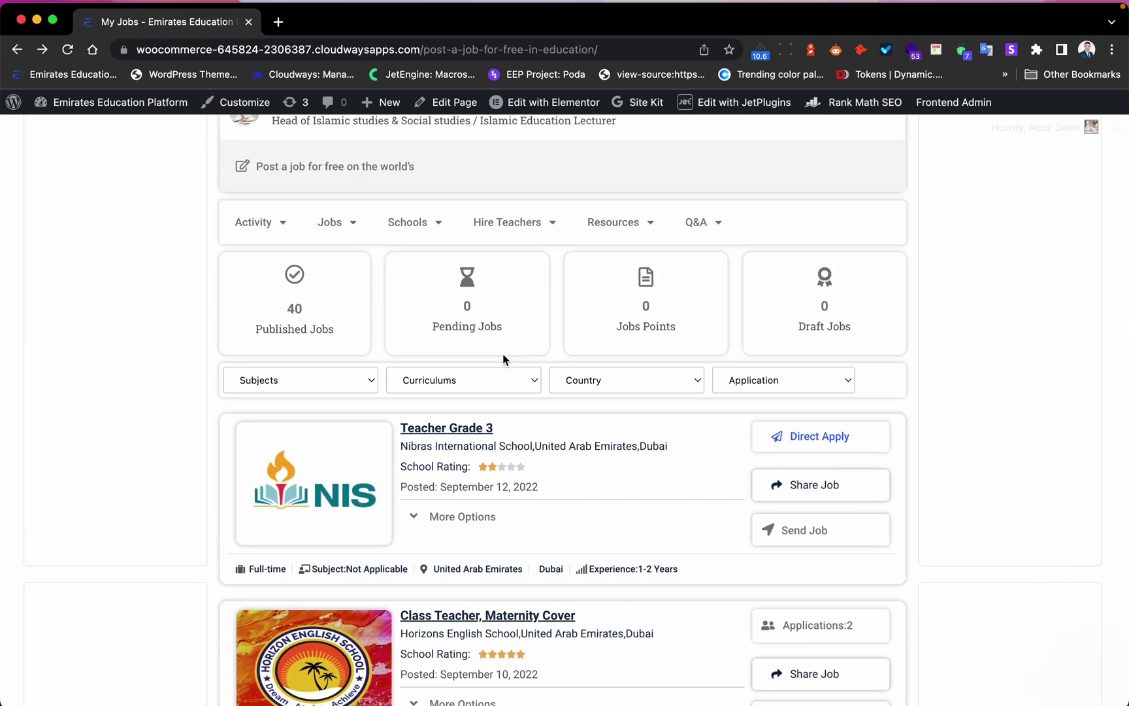
# Open the Class Teacher, Maternity Cover applications page and note post_id 79570 in its address
pyautogui.scroll(-5, 503, 356)
pyautogui.scroll(-3, 503, 353)
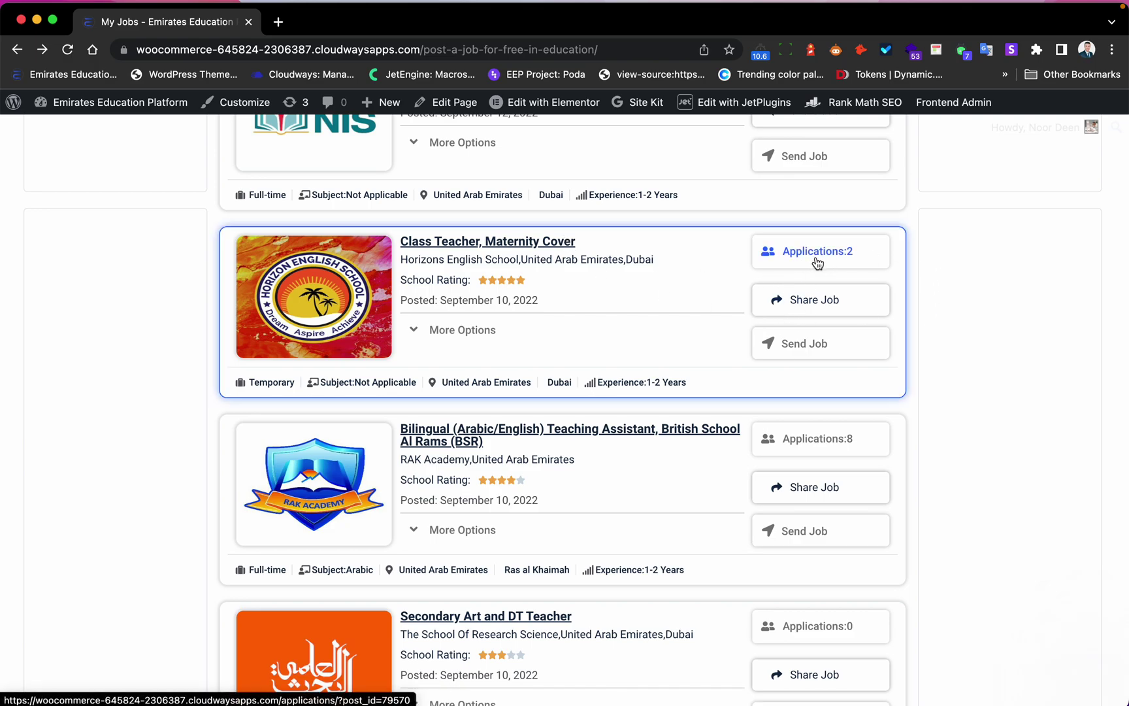
pyautogui.click(817, 262)
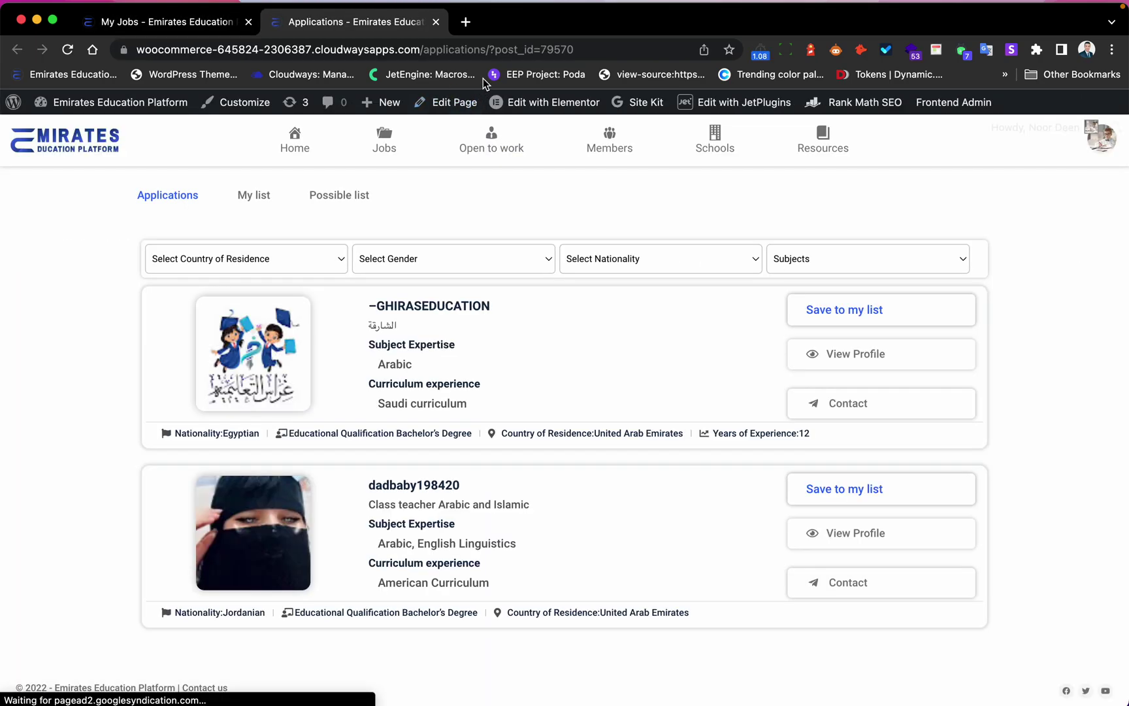
pyautogui.moveTo(599, 53); pyautogui.dragTo(522, 50)
pyautogui.click(367, 49)
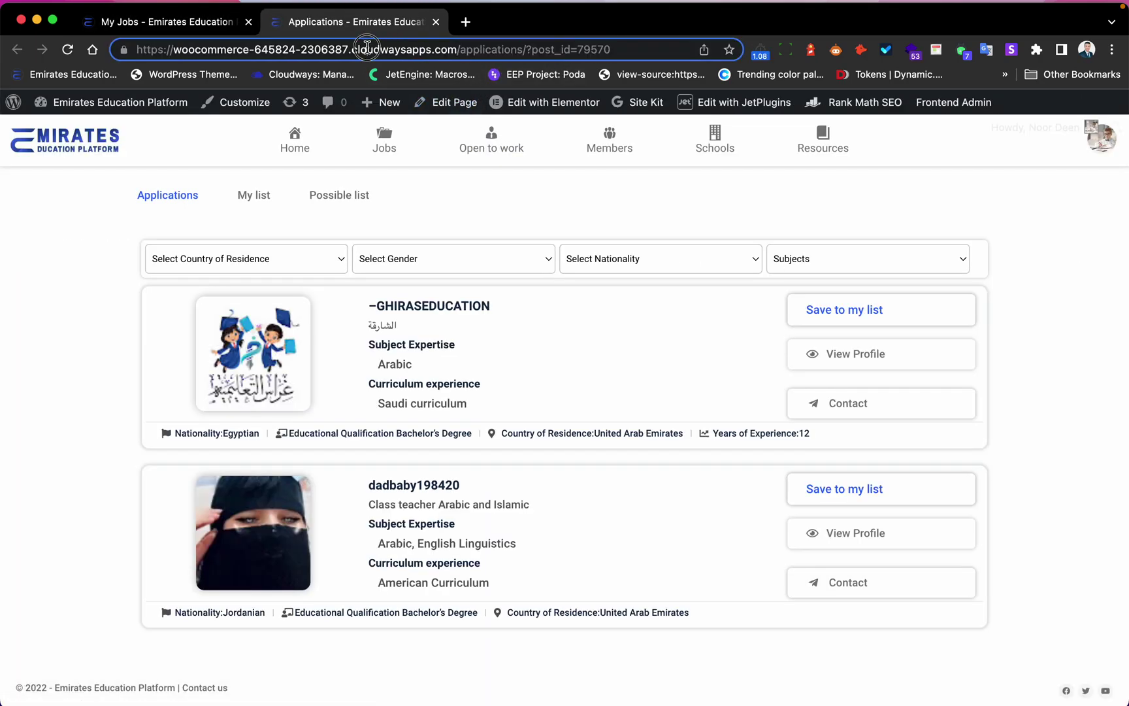
pyautogui.doubleClick(591, 49)
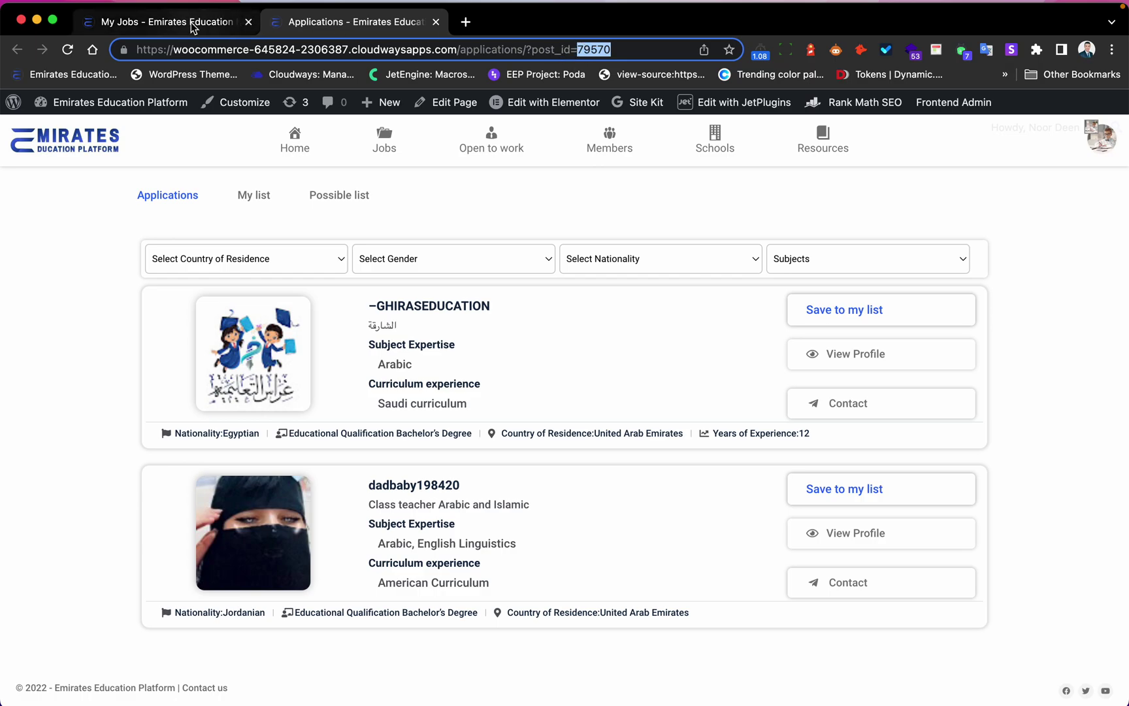
# Compare the post_id in another job's applications address, then close both applications pages
pyautogui.click(227, 23)
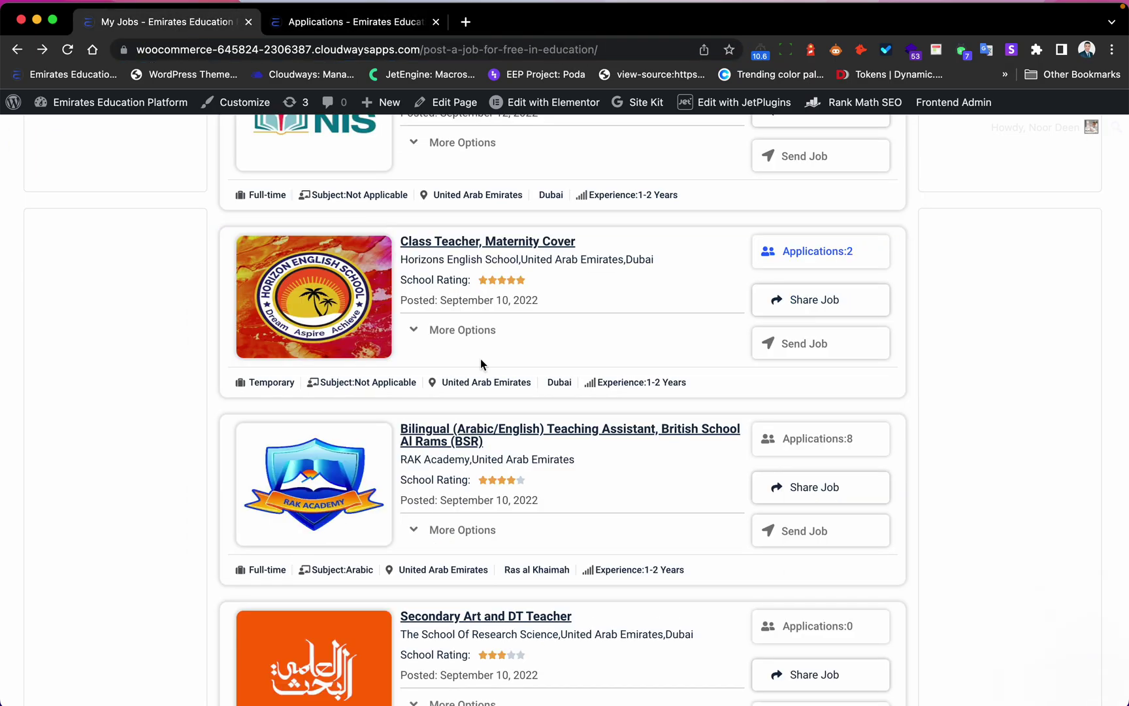
pyautogui.click(346, 30)
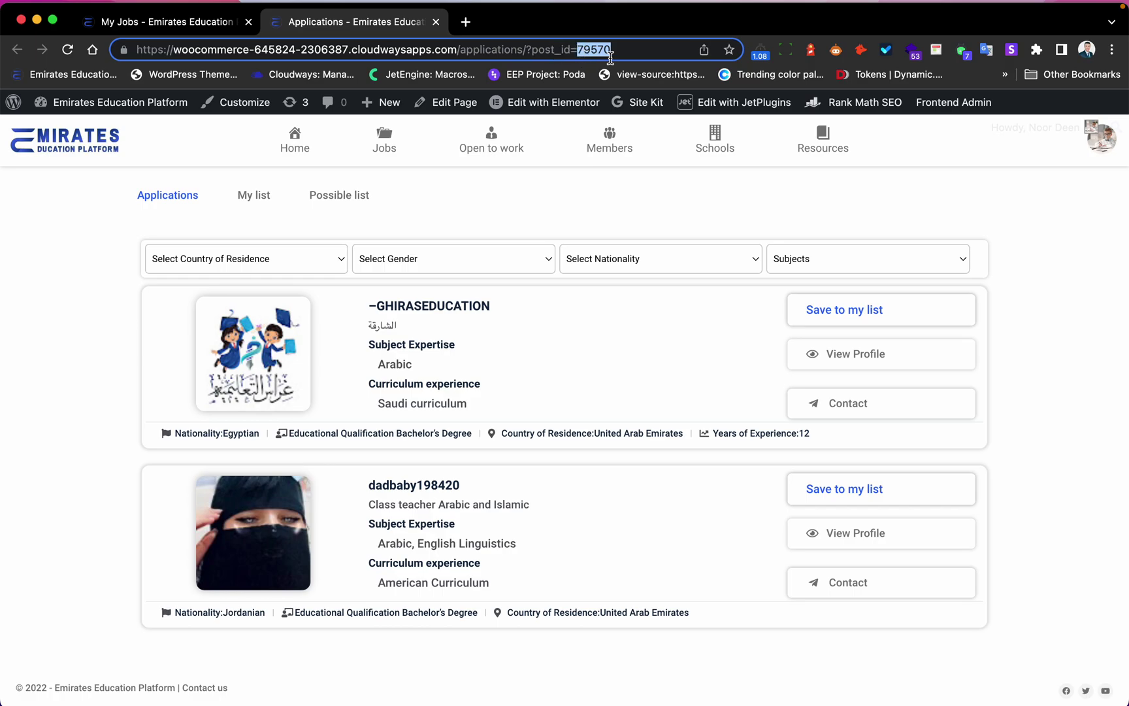
pyautogui.click(164, 21)
pyautogui.scroll(-3, 798, 294)
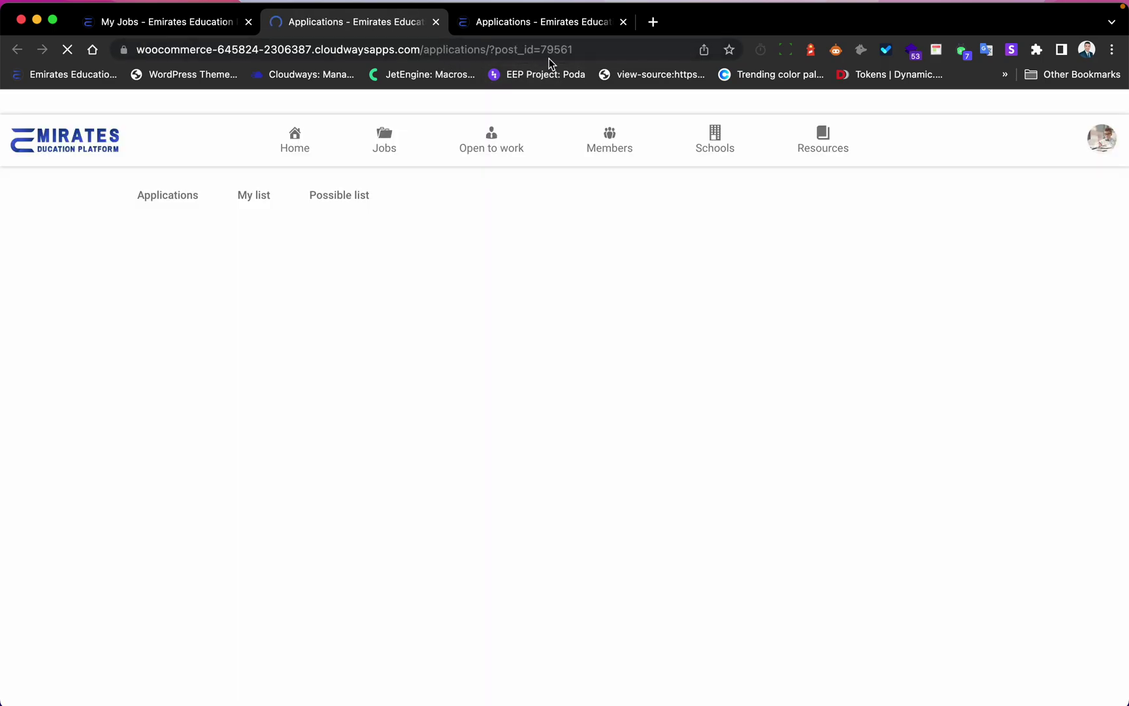
pyautogui.moveTo(590, 52)
pyautogui.mouseDown()
pyautogui.moveTo(575, 59)
pyautogui.moveTo(607, 51)
pyautogui.mouseUp()
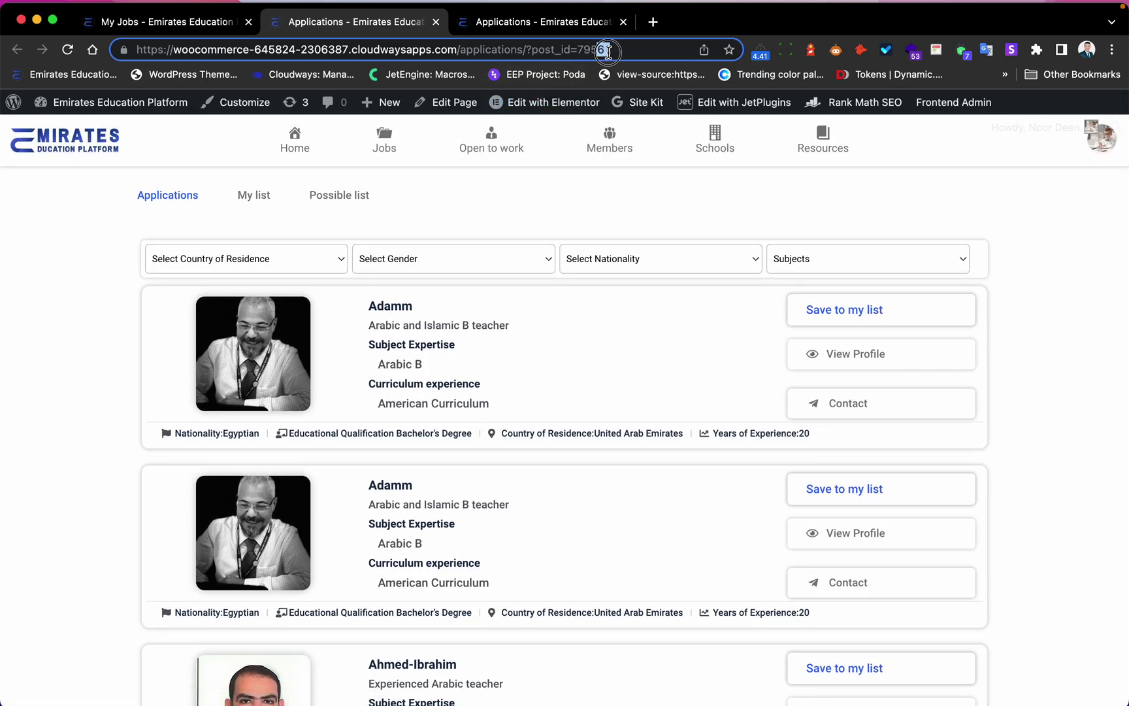
pyautogui.click(433, 24)
pyautogui.click(432, 23)
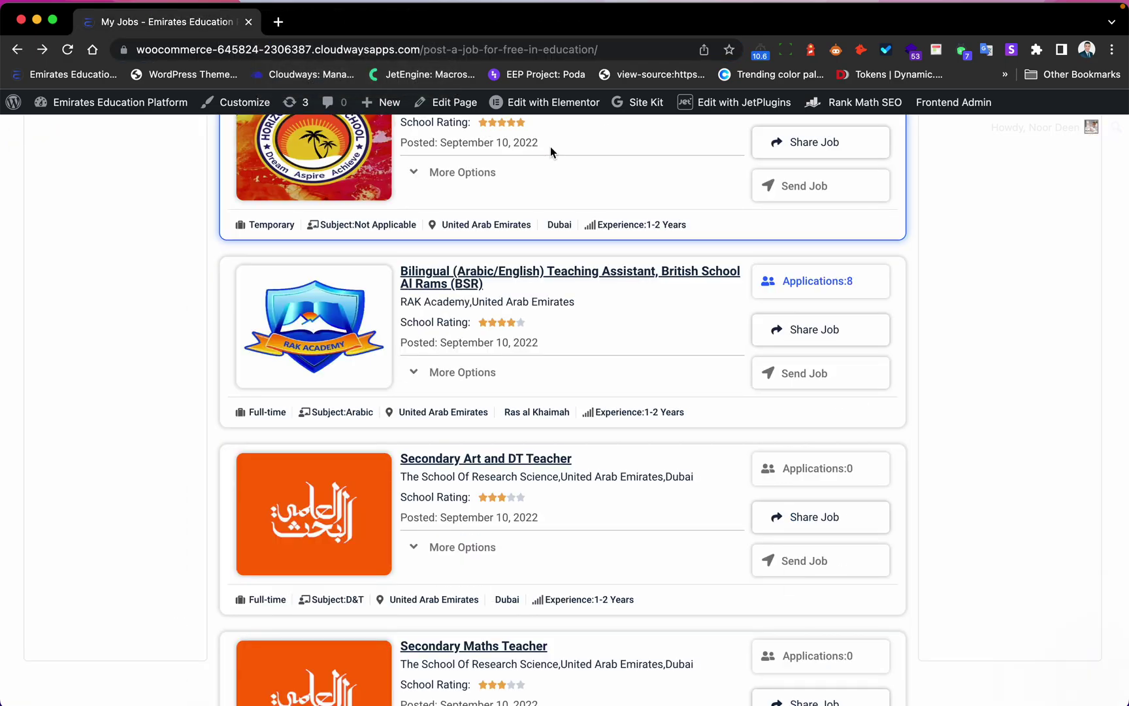
# Open the WordPress admin dashboard in a new tab and switch to it
pyautogui.scroll(10, 550, 147)
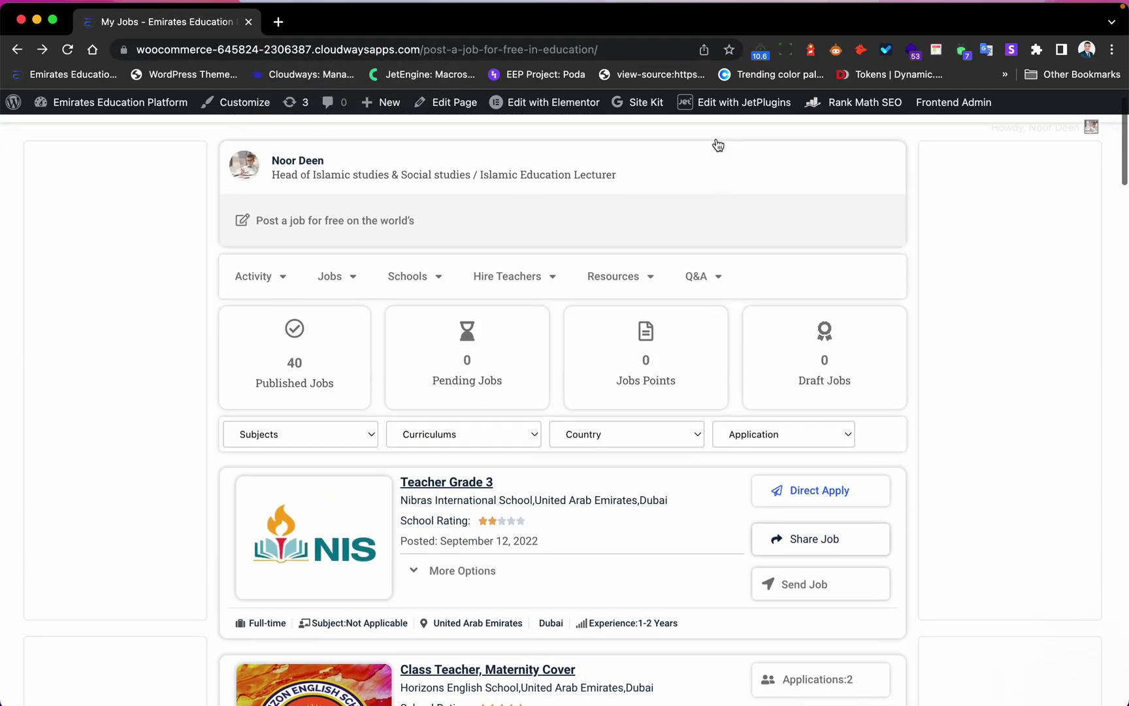
pyautogui.scroll(-6, 668, 184)
pyautogui.scroll(4, 667, 315)
pyautogui.moveTo(722, 116)
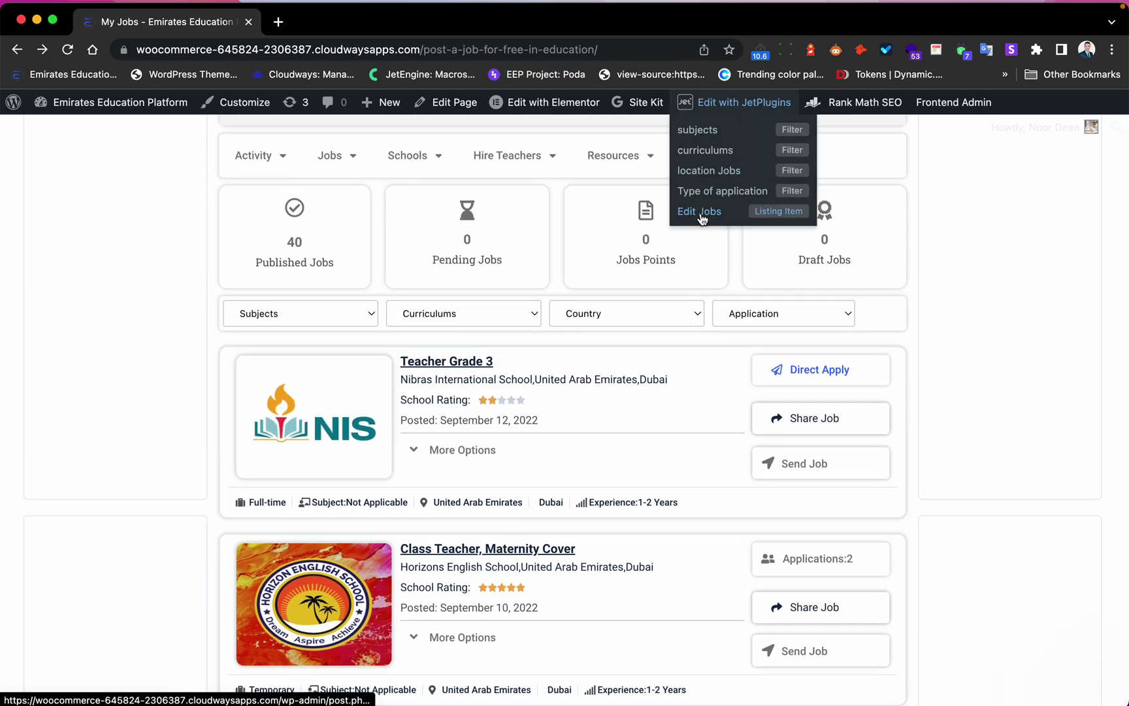
pyautogui.rightClick(13, 102)
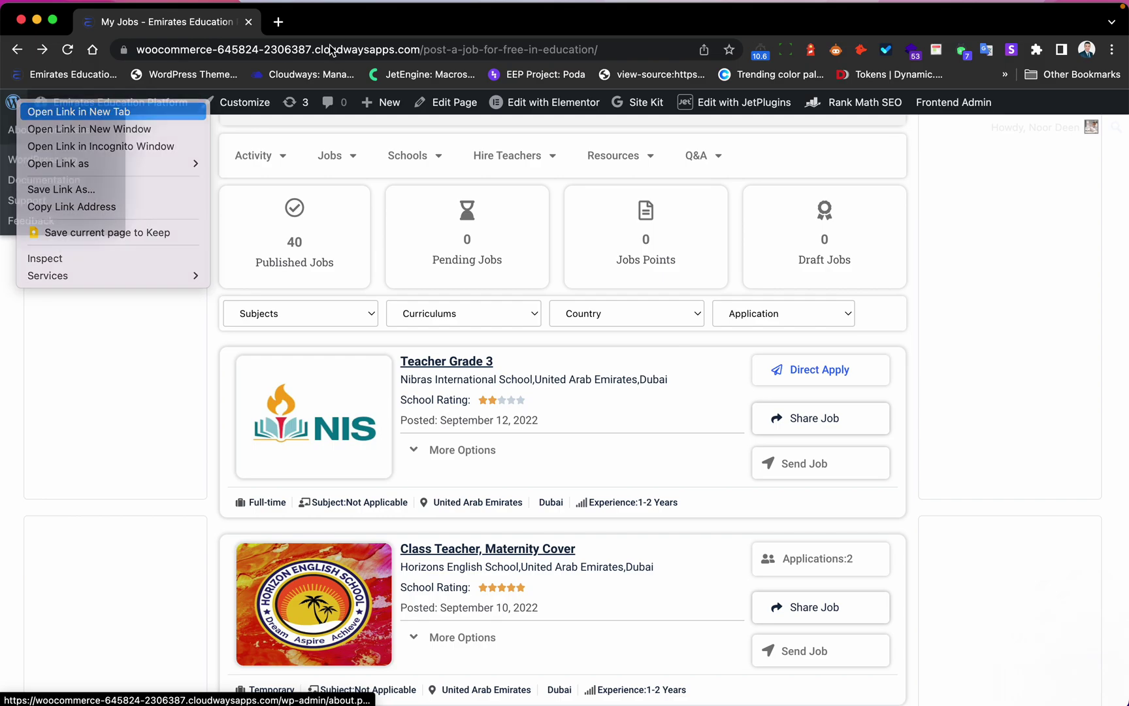
pyautogui.click(72, 112)
pyautogui.click(327, 26)
pyautogui.scroll(-5, 80, 426)
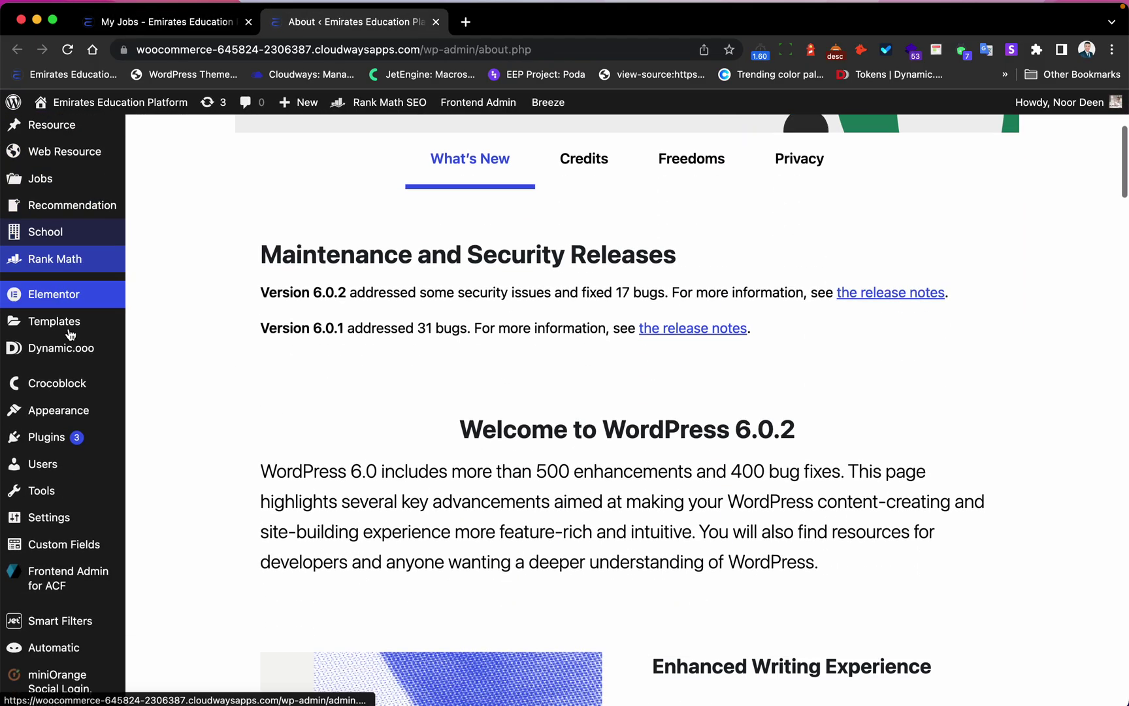
pyautogui.scroll(-3, 101, 545)
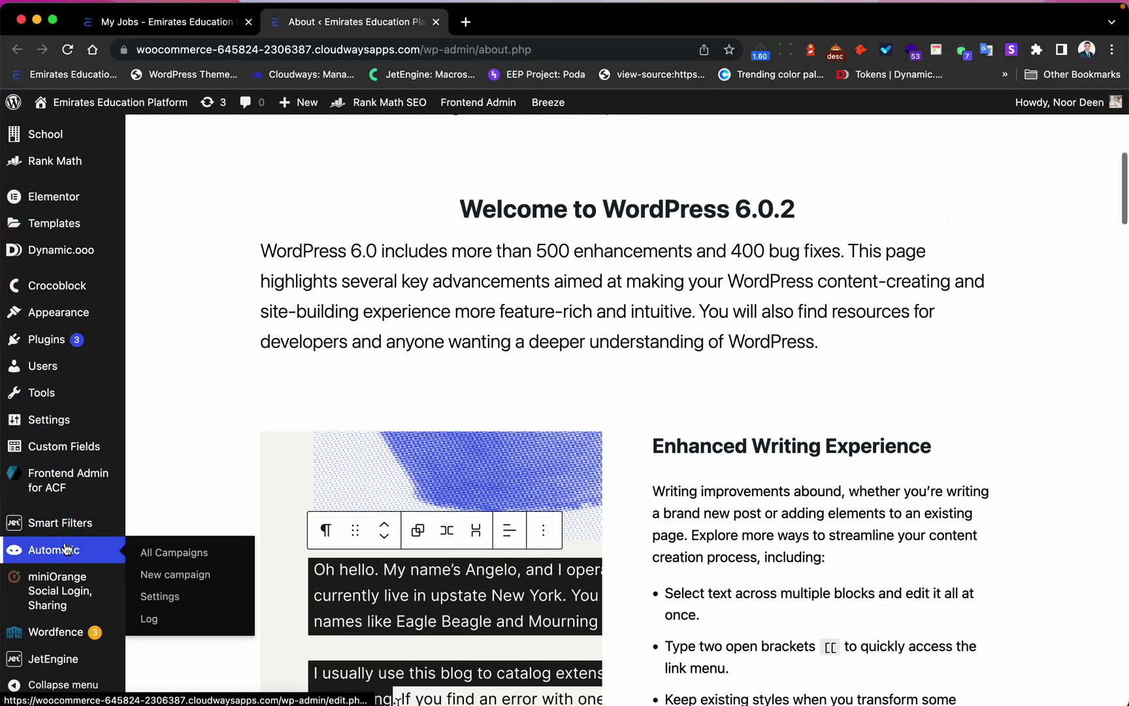
pyautogui.scroll(2, 85, 484)
pyautogui.scroll(2, 71, 425)
# Open Dynamic.ooo Features, show Dynamic Tags, and verify 'Dynamic Tag - Tokens' is active
pyautogui.moveTo(65, 449)
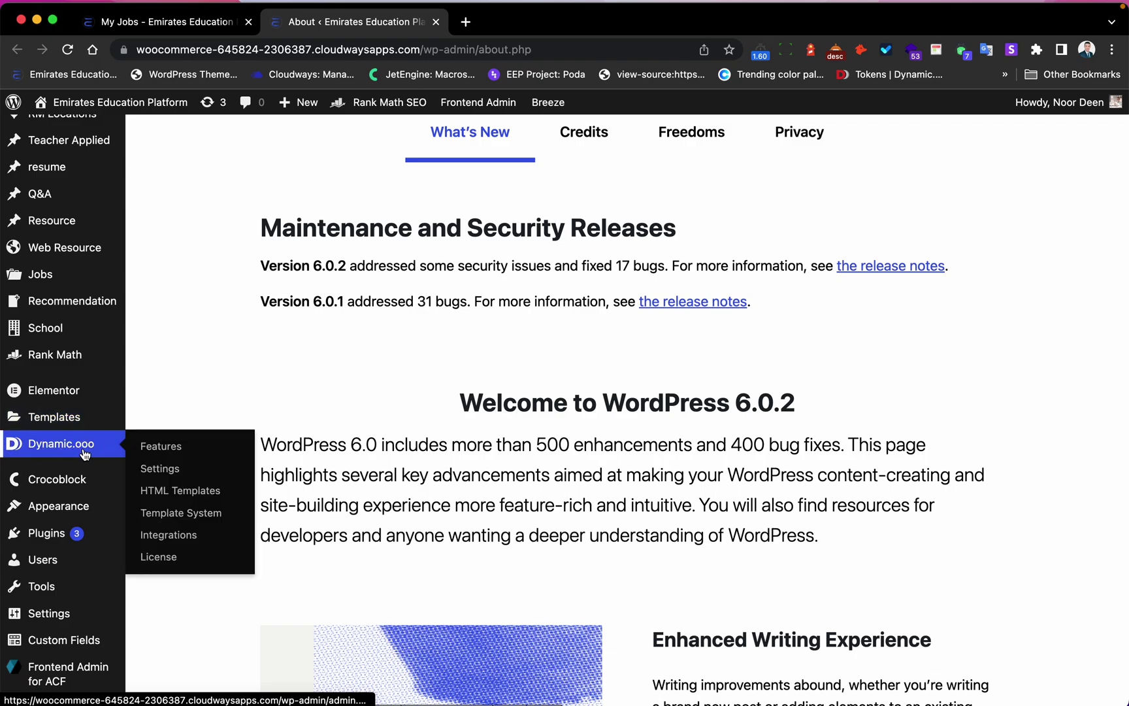
pyautogui.click(144, 449)
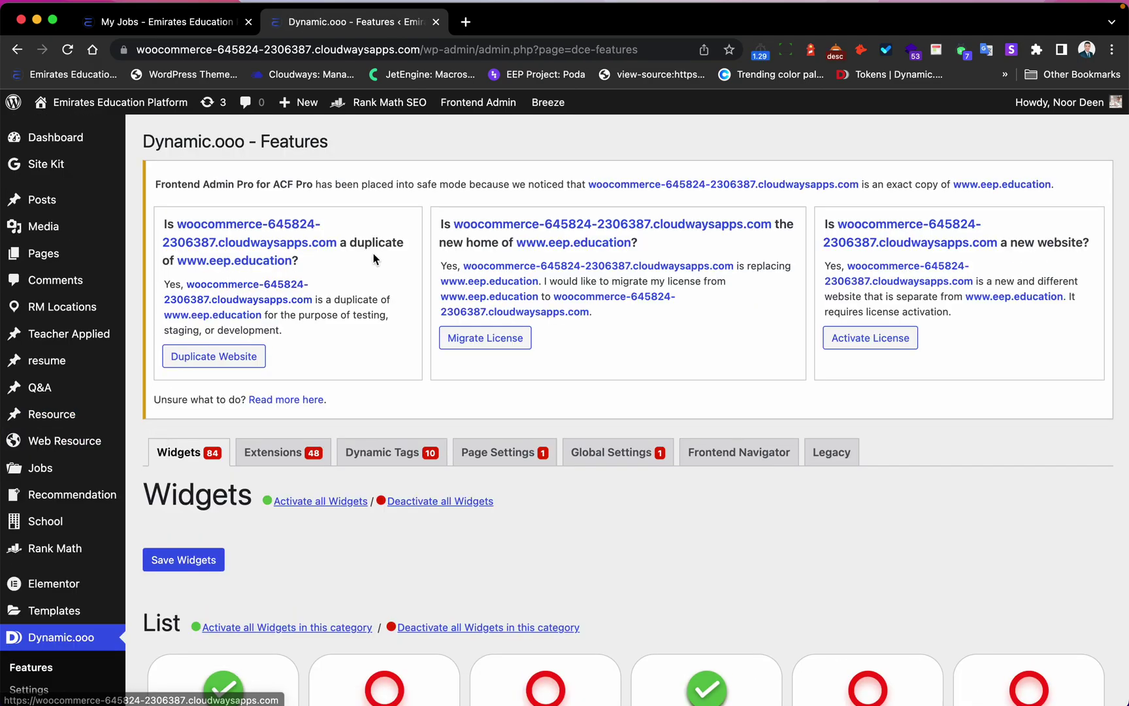
pyautogui.scroll(-3, 534, 481)
pyautogui.click(395, 357)
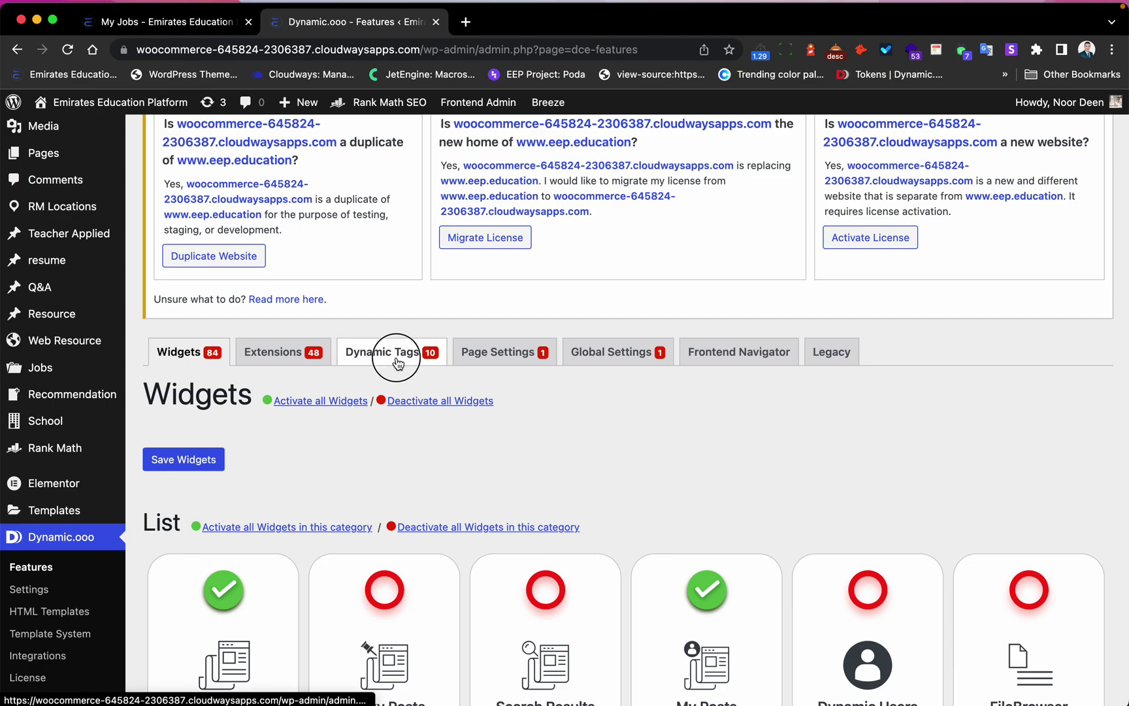
pyautogui.scroll(-10, 488, 426)
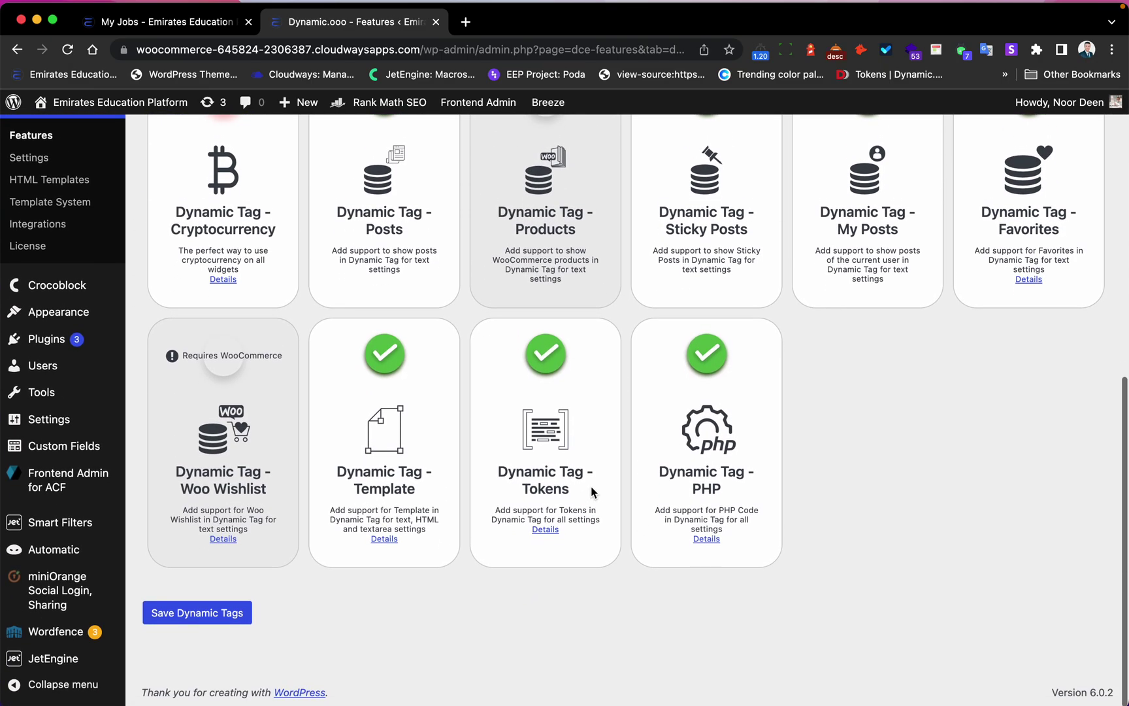
pyautogui.moveTo(593, 491); pyautogui.dragTo(492, 471)
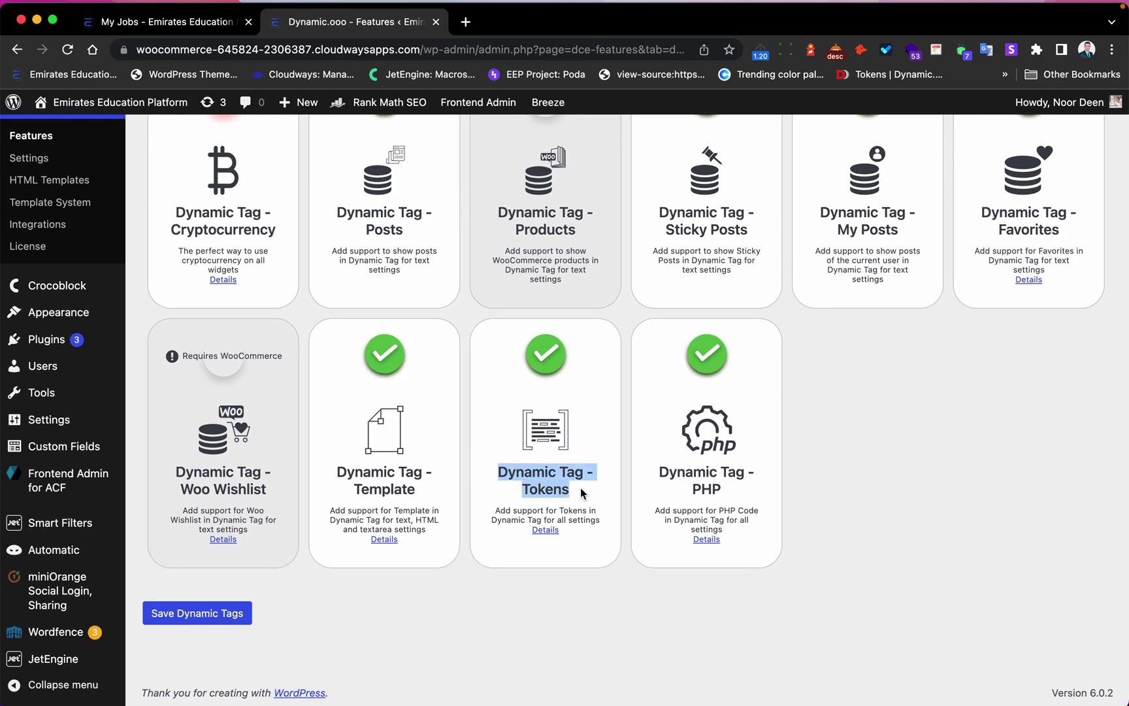
pyautogui.moveTo(592, 490); pyautogui.dragTo(499, 466)
pyautogui.scroll(10, 566, 343)
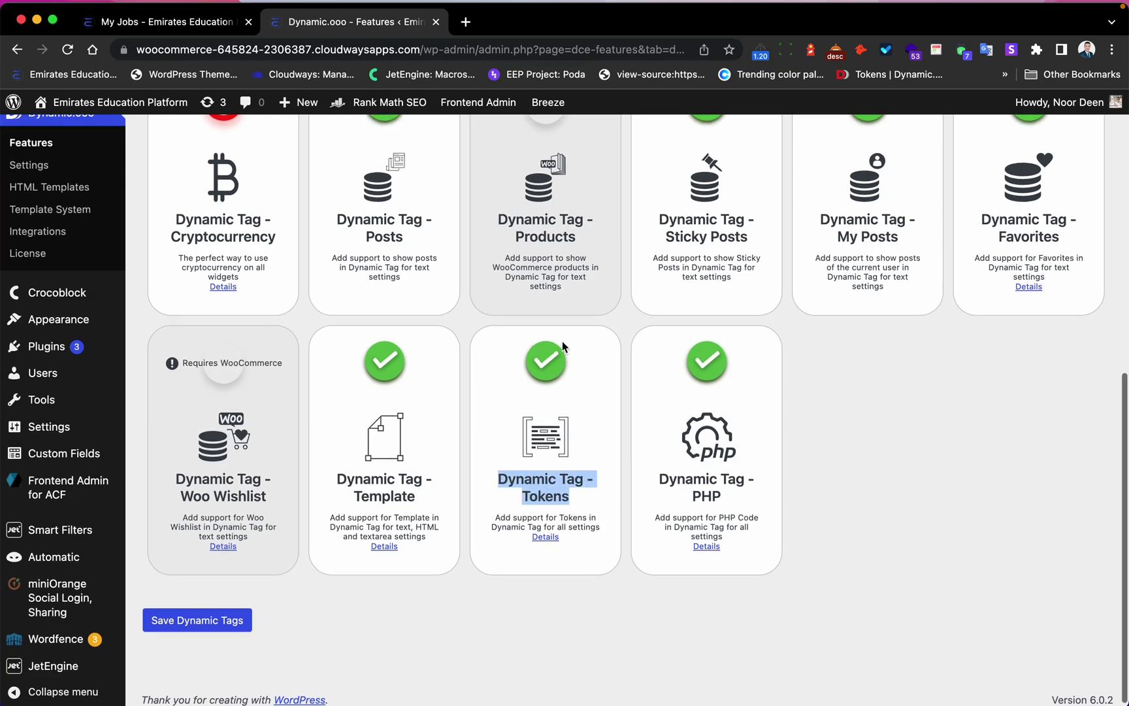
pyautogui.scroll(-12, 514, 261)
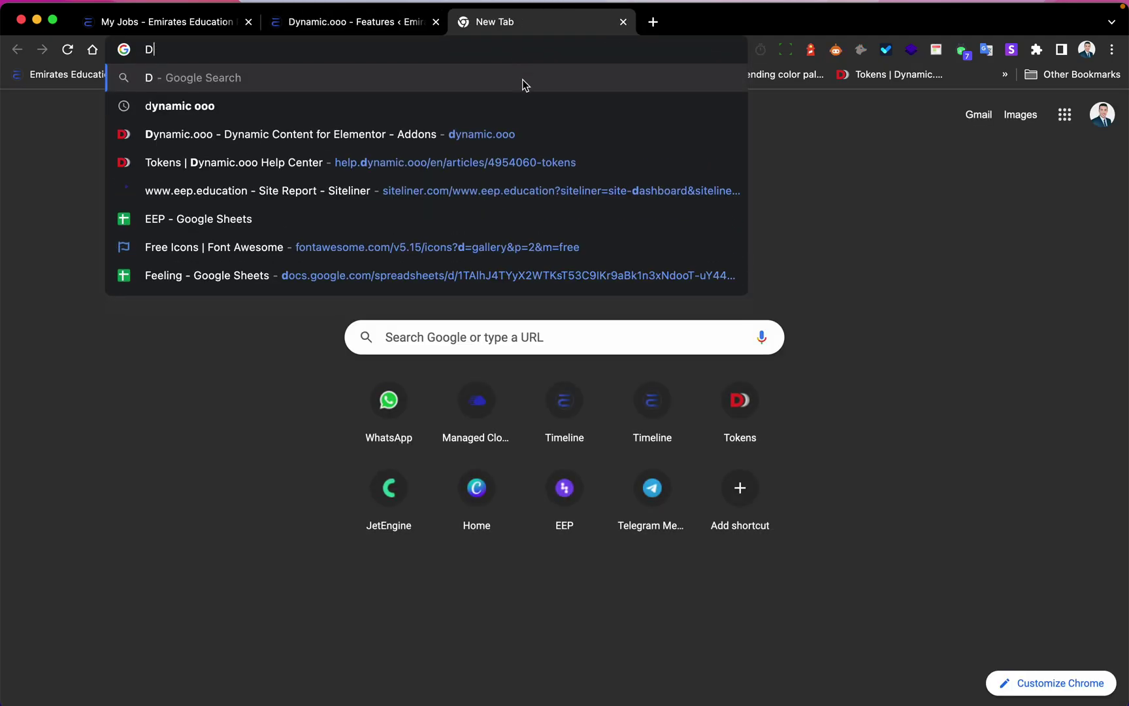
# Search Google for 'dynamic ooo' and browse the dynamic.ooo homepage
pyautogui.click(457, 110)
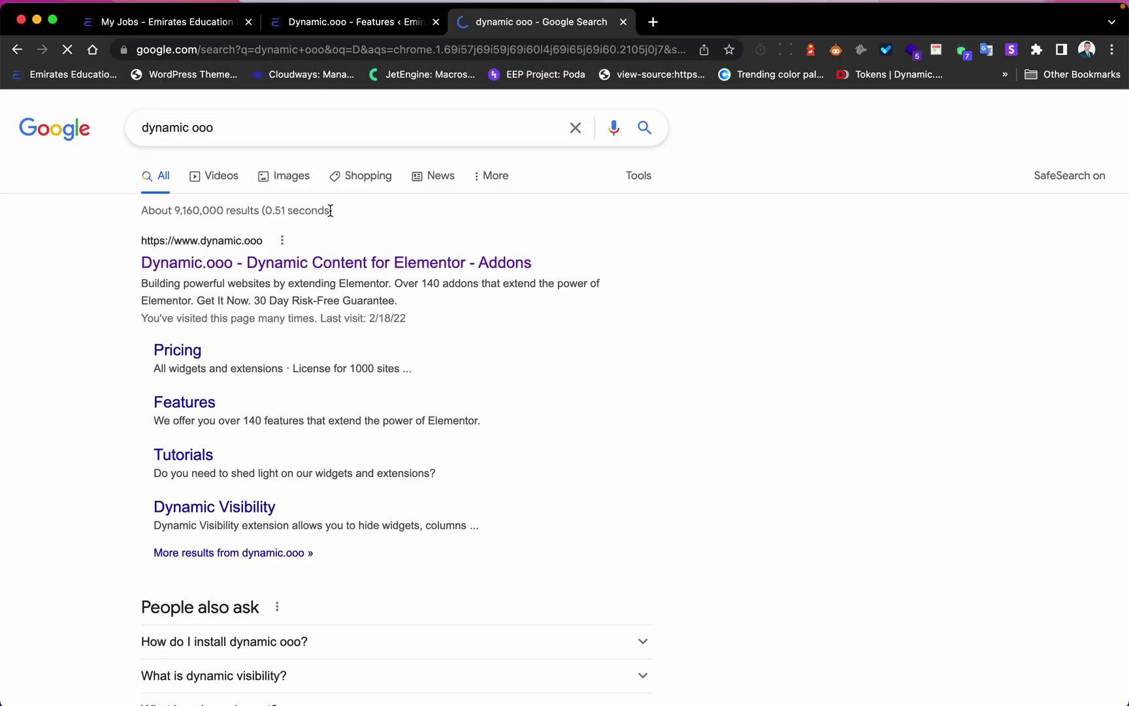
pyautogui.click(522, 265)
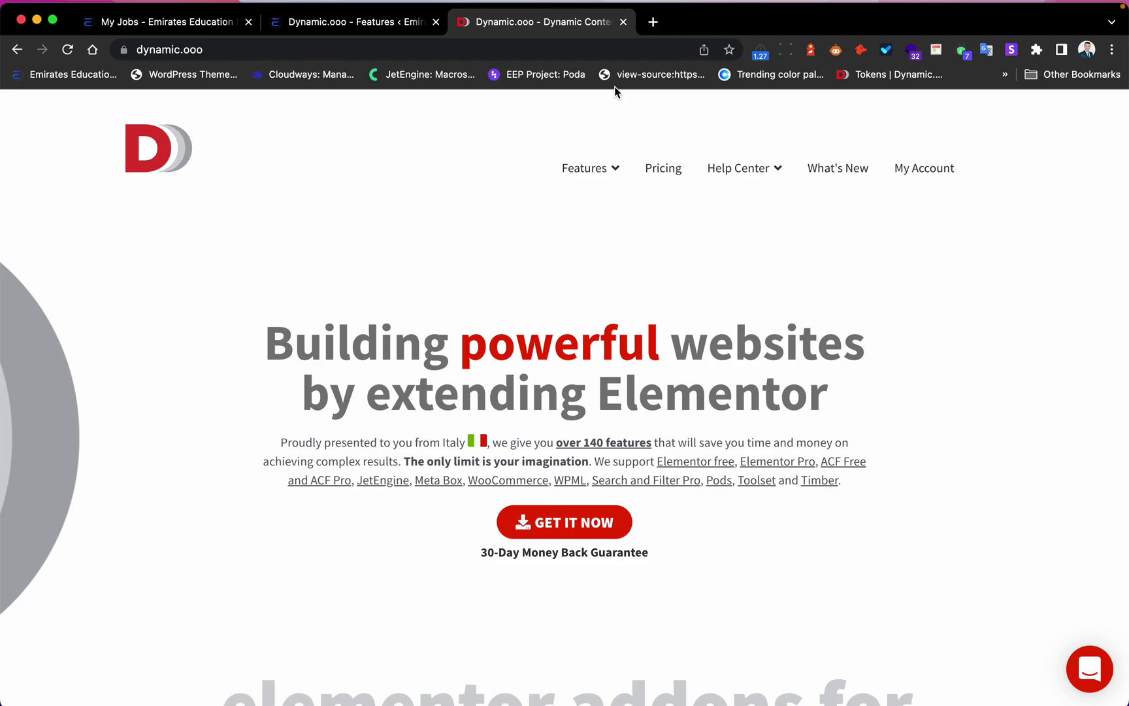
pyautogui.scroll(-10, 579, 355)
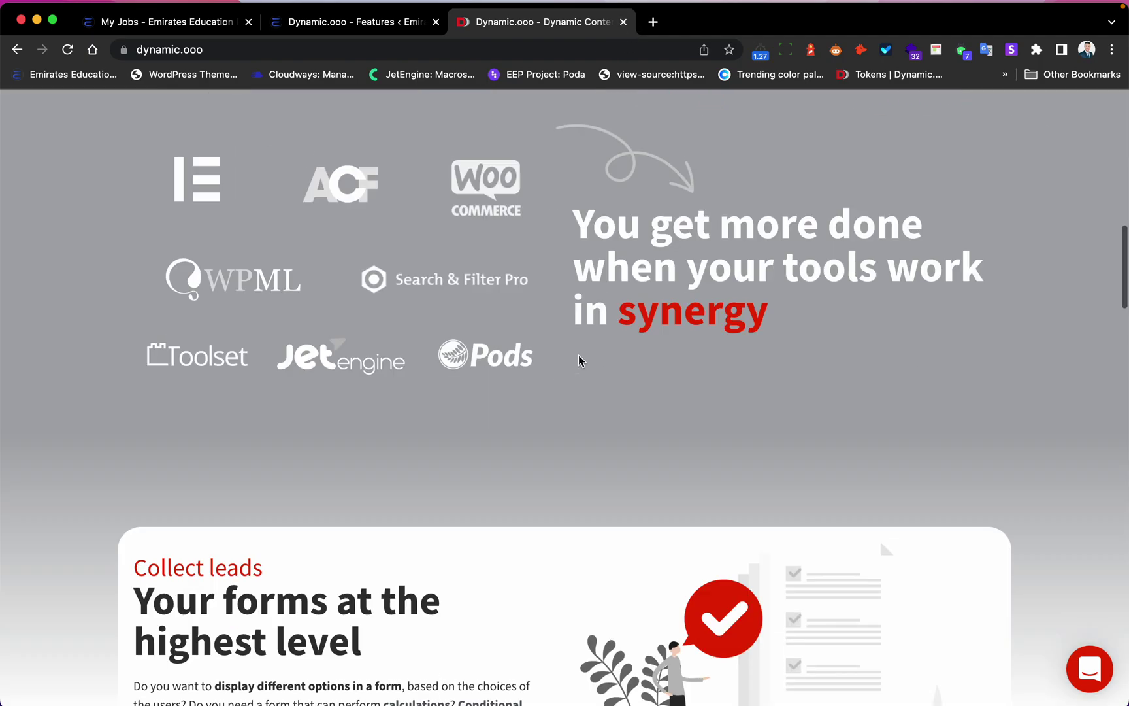
pyautogui.scroll(10, 579, 355)
# Close the dynamic.ooo tab and return to the My Jobs Elementor editor
pyautogui.click(624, 21)
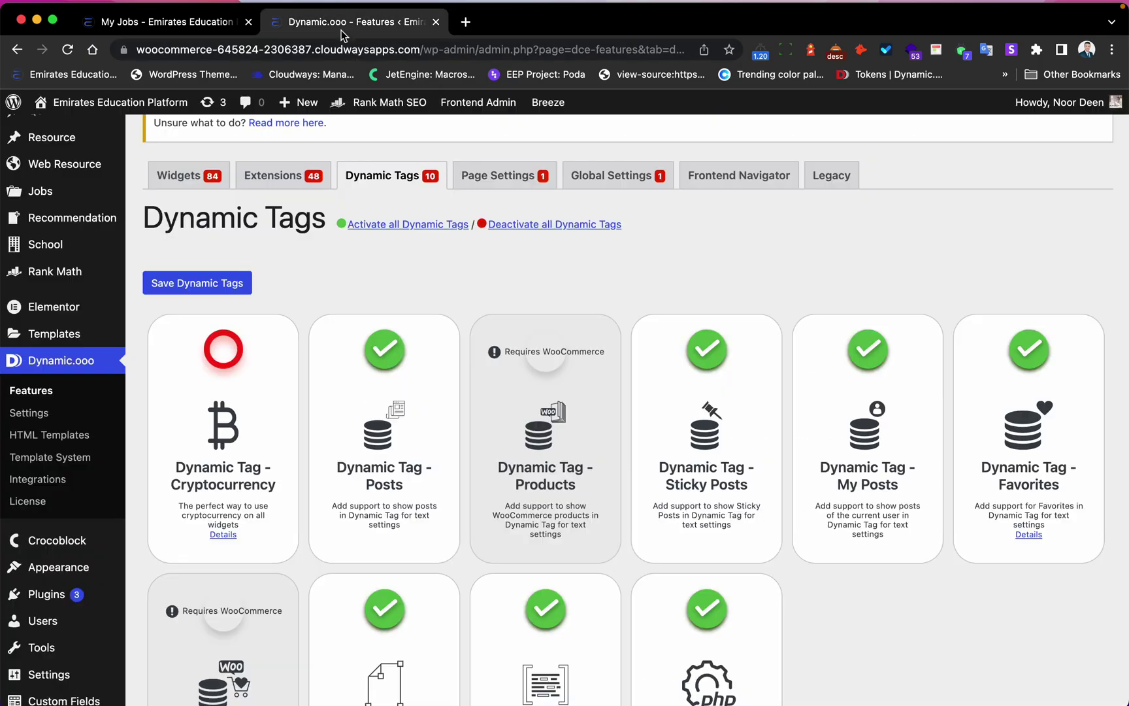
pyautogui.click(202, 20)
pyautogui.scroll(3, 791, 215)
pyautogui.moveTo(735, 102)
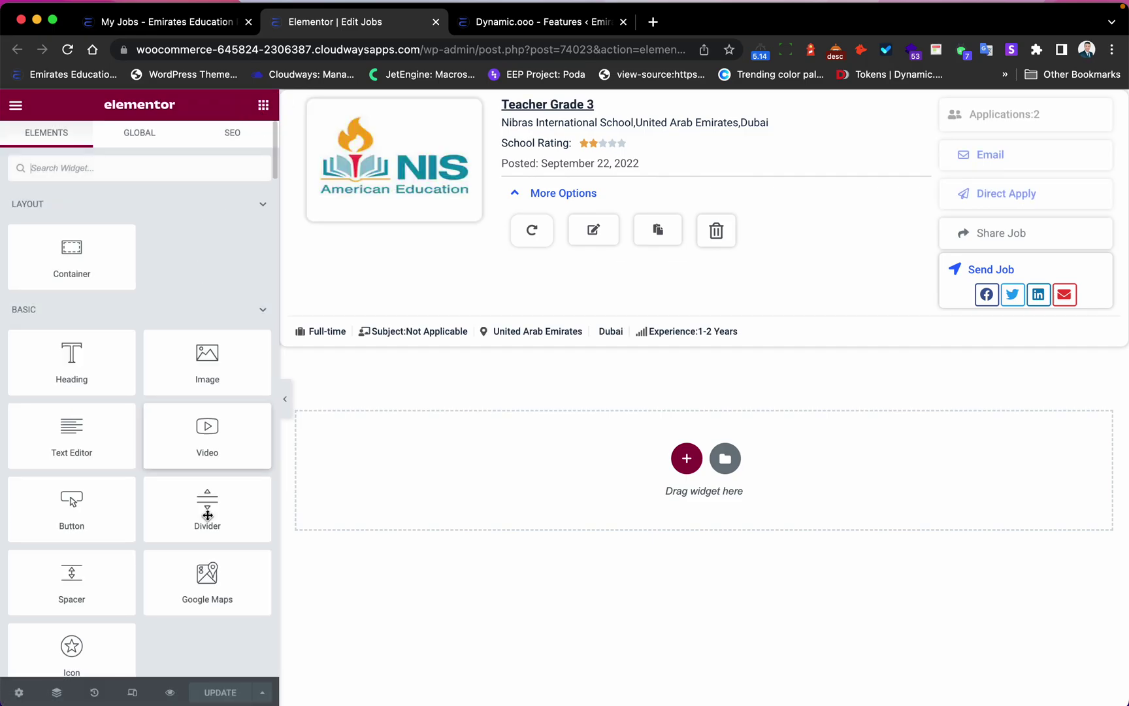
# Drop a Button under the Teacher Grade 3 posting date, label it 'New URL', clear its '#' link
pyautogui.moveTo(85, 515); pyautogui.dragTo(696, 145)
pyautogui.doubleClick(151, 257)
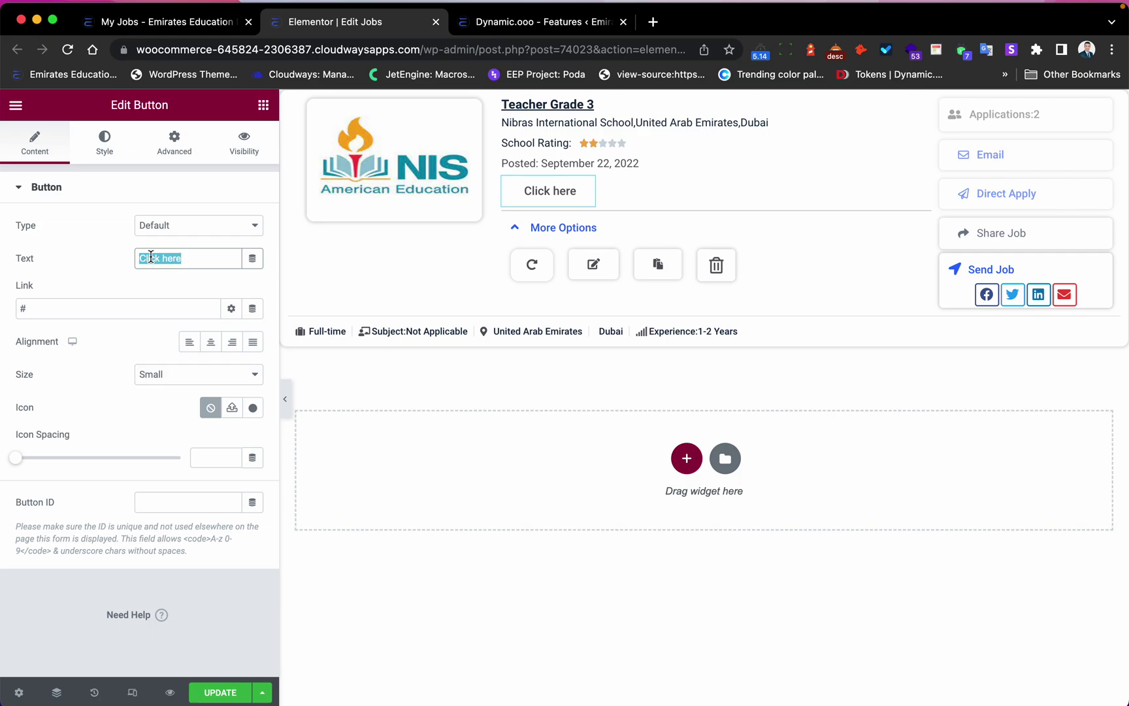
pyautogui.write('n')
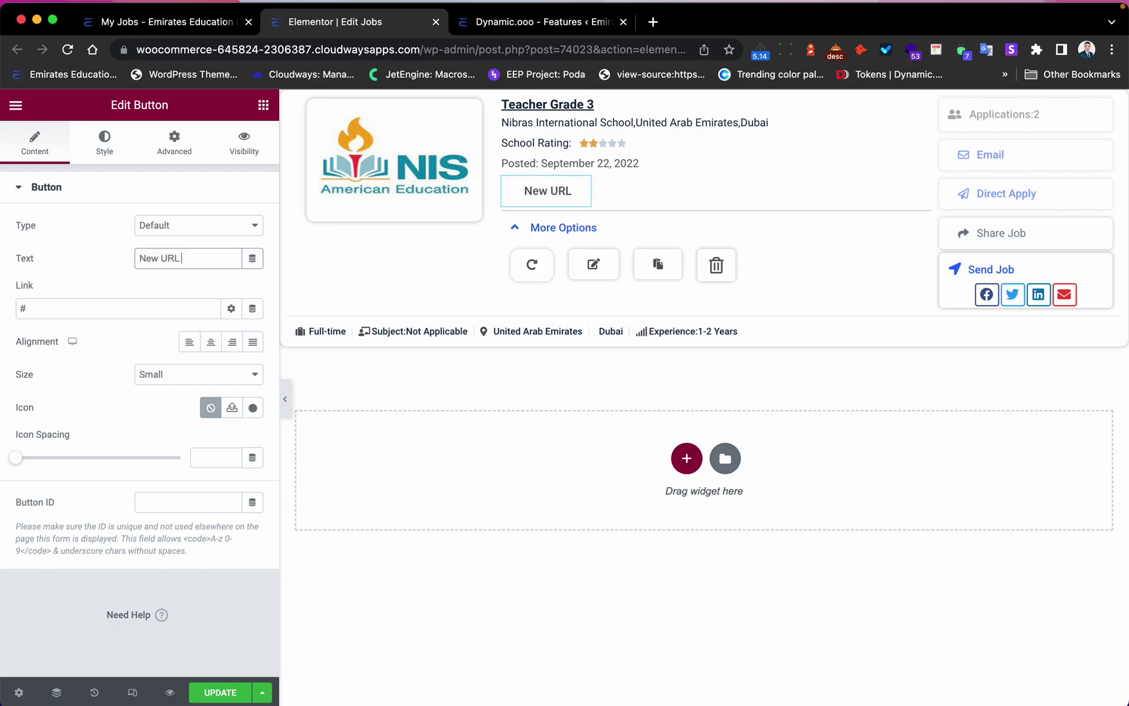
pyautogui.doubleClick(92, 316)
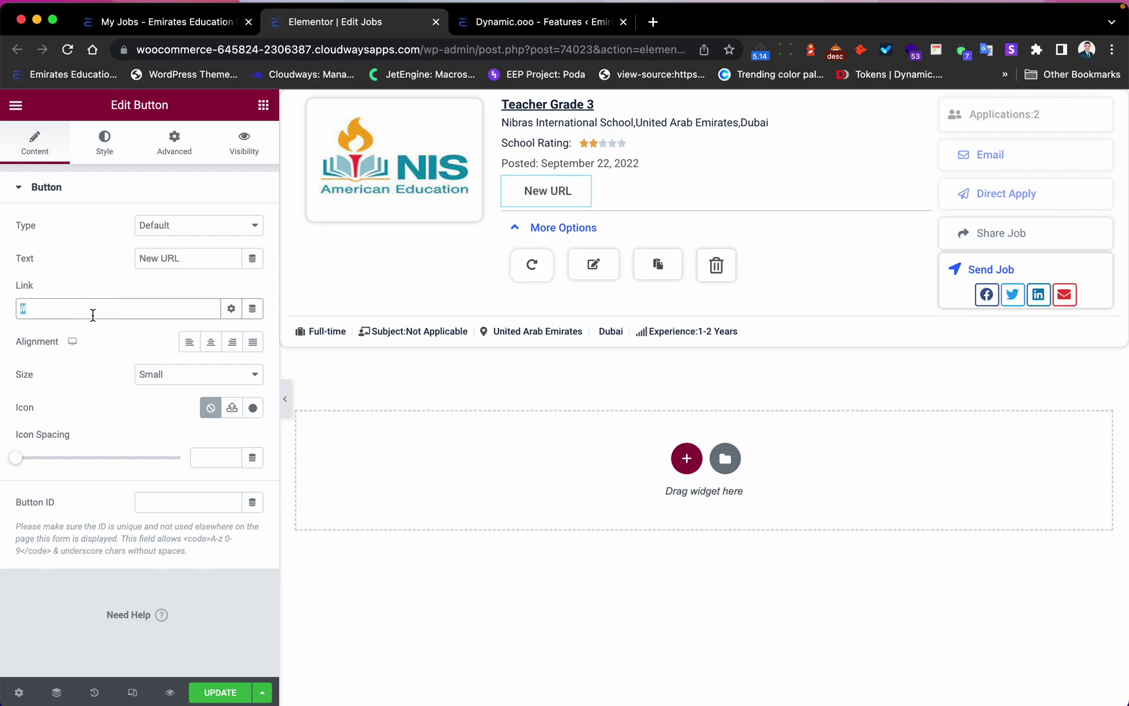
# Set the New URL link's dynamic tag to Dynamic.ooo Token and focus its empty Token field
pyautogui.click(253, 309)
pyautogui.scroll(-10, 151, 541)
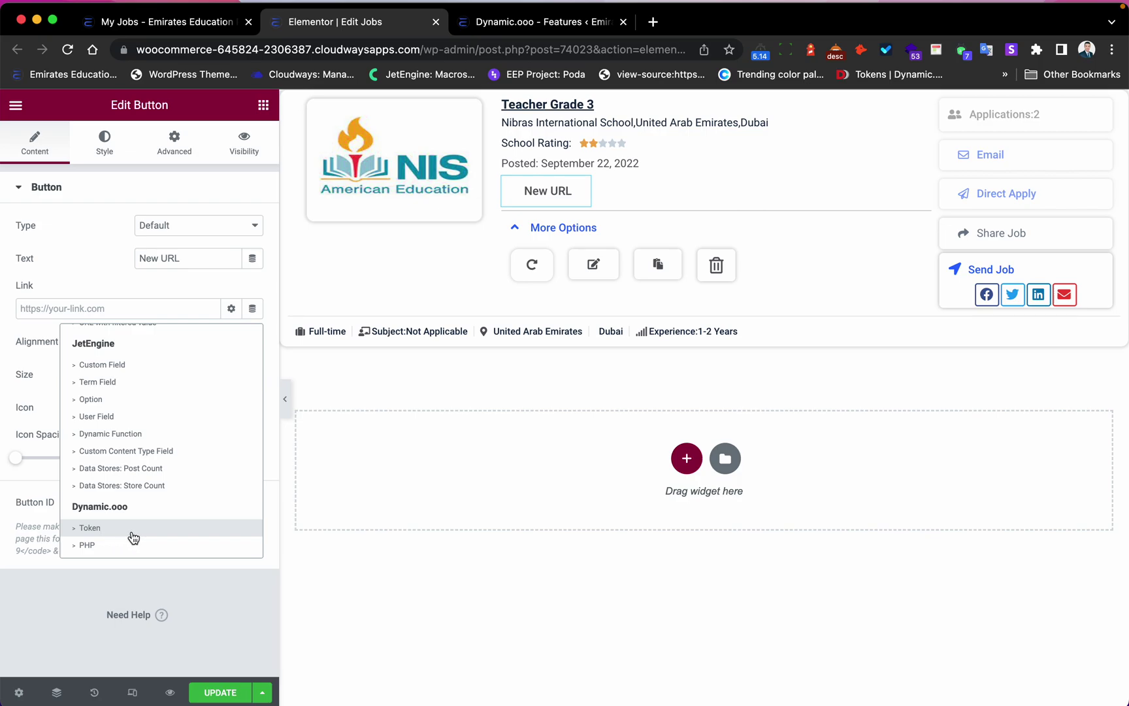
pyautogui.click(89, 528)
pyautogui.click(28, 311)
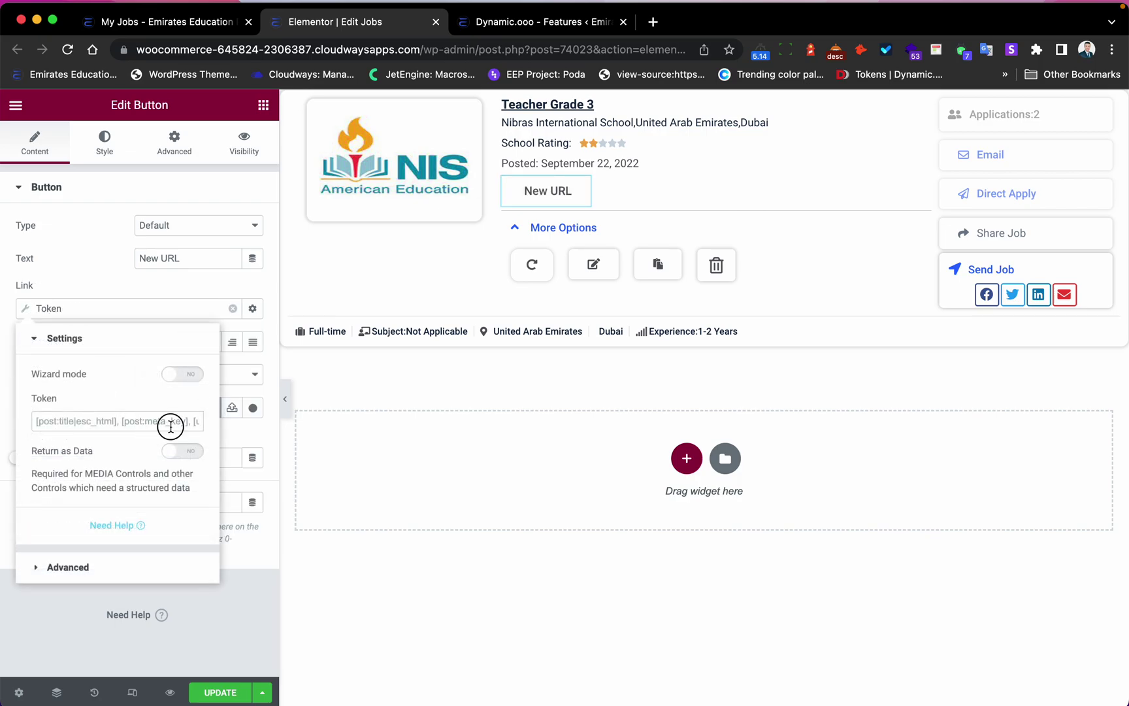
pyautogui.click(109, 421)
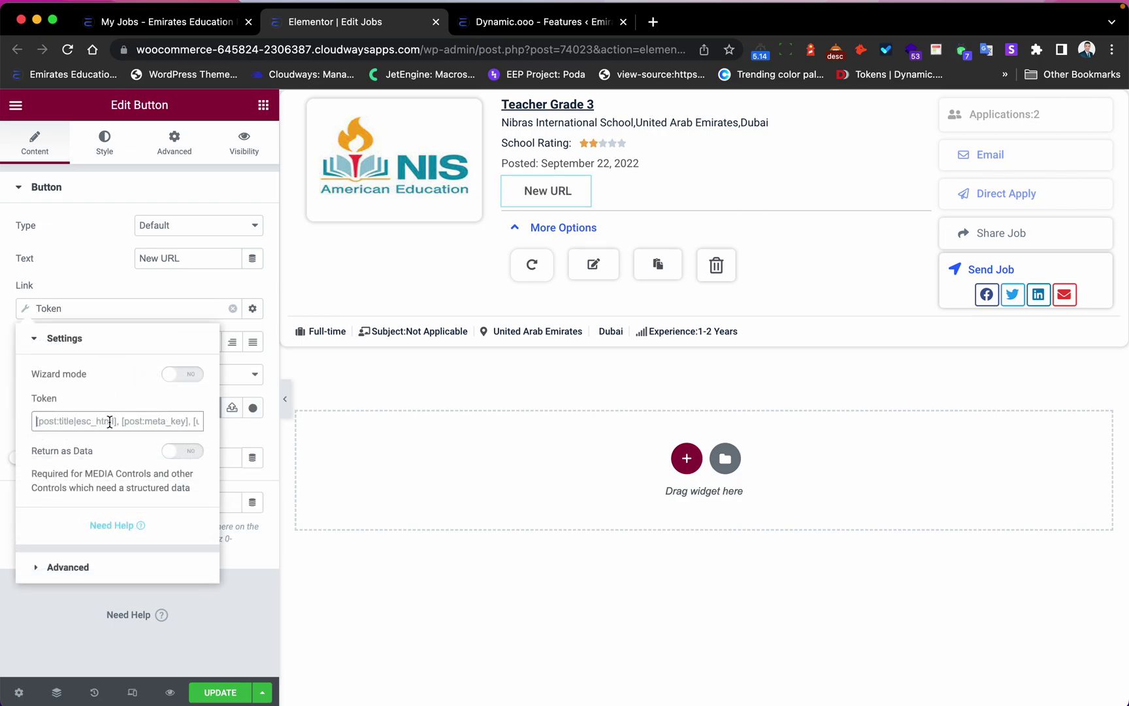
# Open the site's WordPress admin in a new tab
pyautogui.click(222, 33)
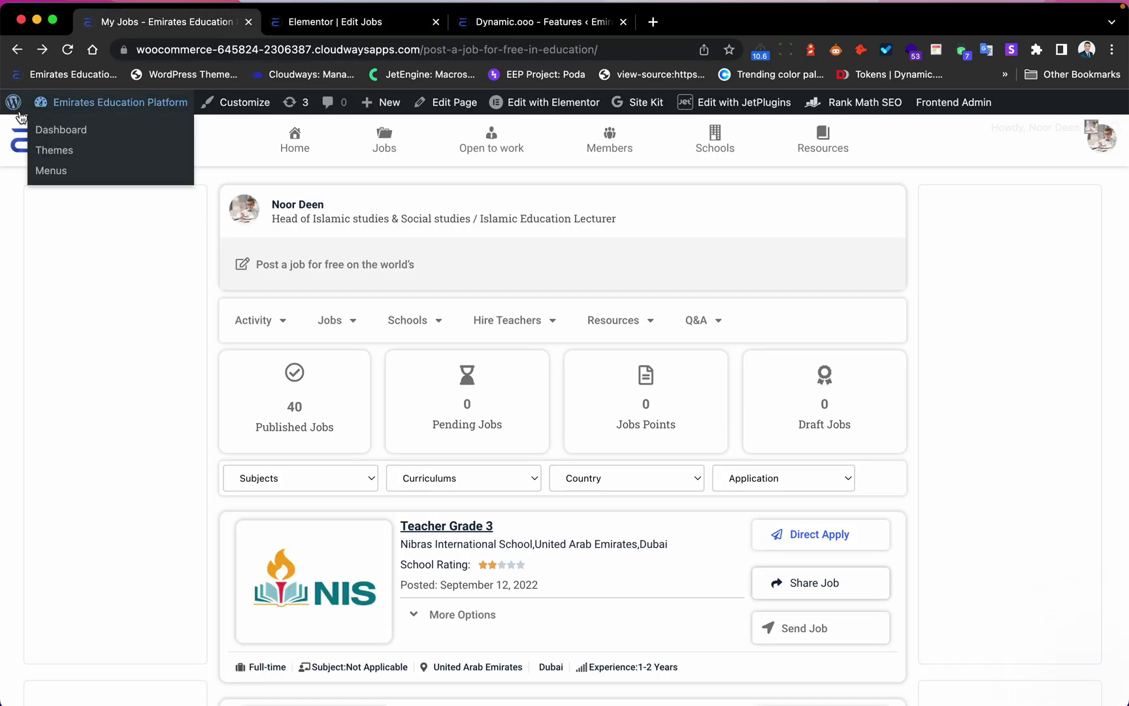
pyautogui.rightClick(36, 102)
pyautogui.click(72, 113)
pyautogui.click(523, 21)
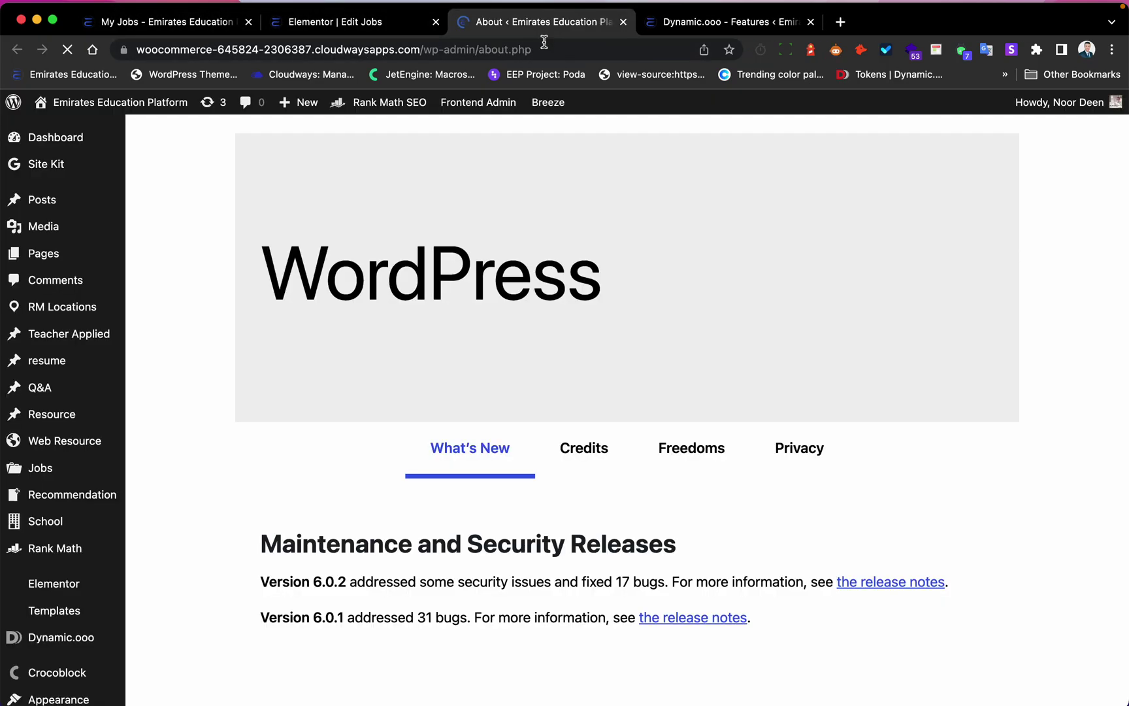
# Sort All Pages by date and open 'URL query variable' in a new tab
pyautogui.click(81, 252)
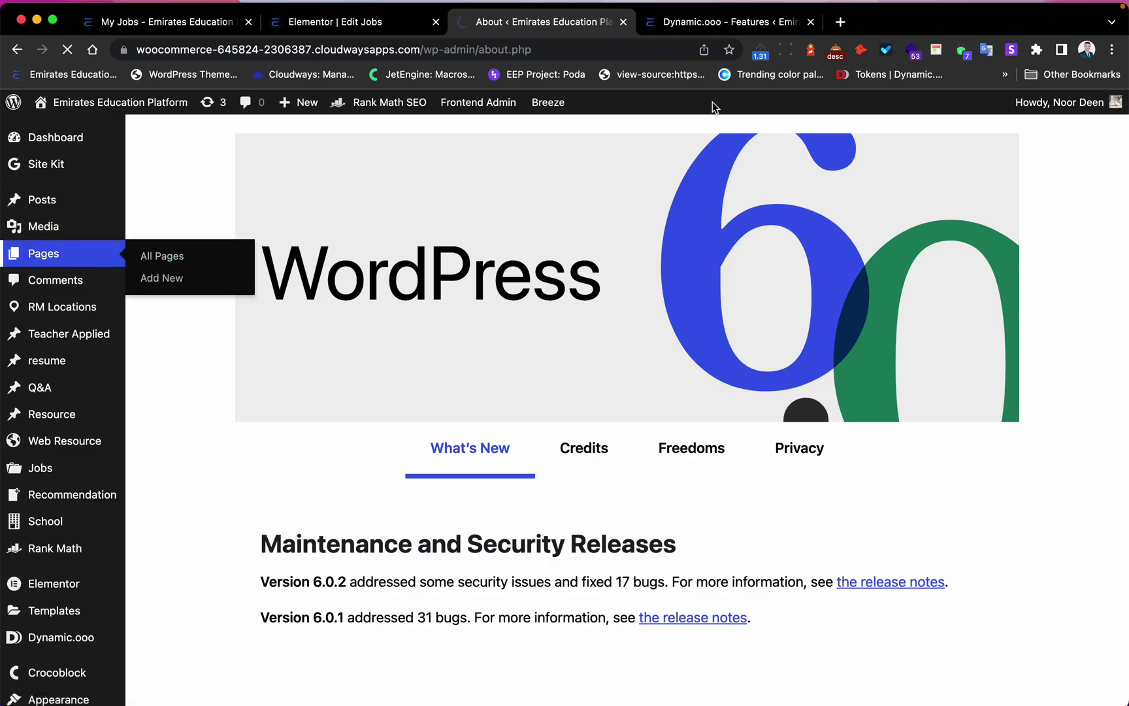
pyautogui.scroll(-3, 579, 388)
pyautogui.scroll(-1, 579, 388)
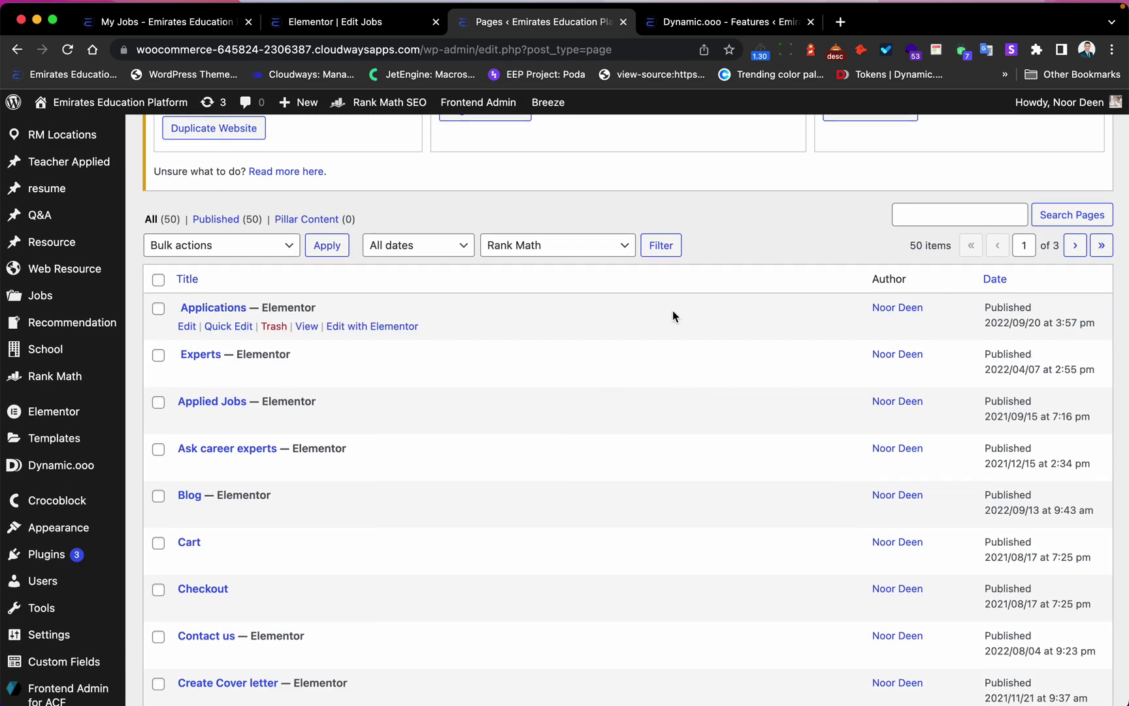
pyautogui.scroll(5, 756, 292)
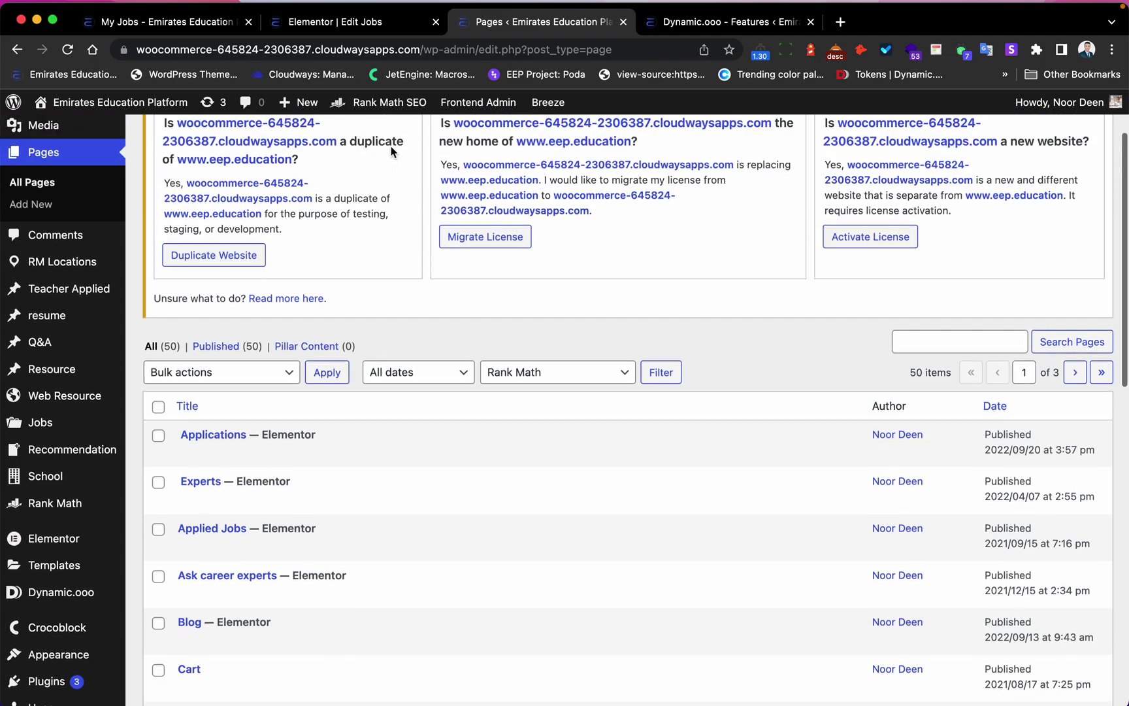
pyautogui.click(990, 509)
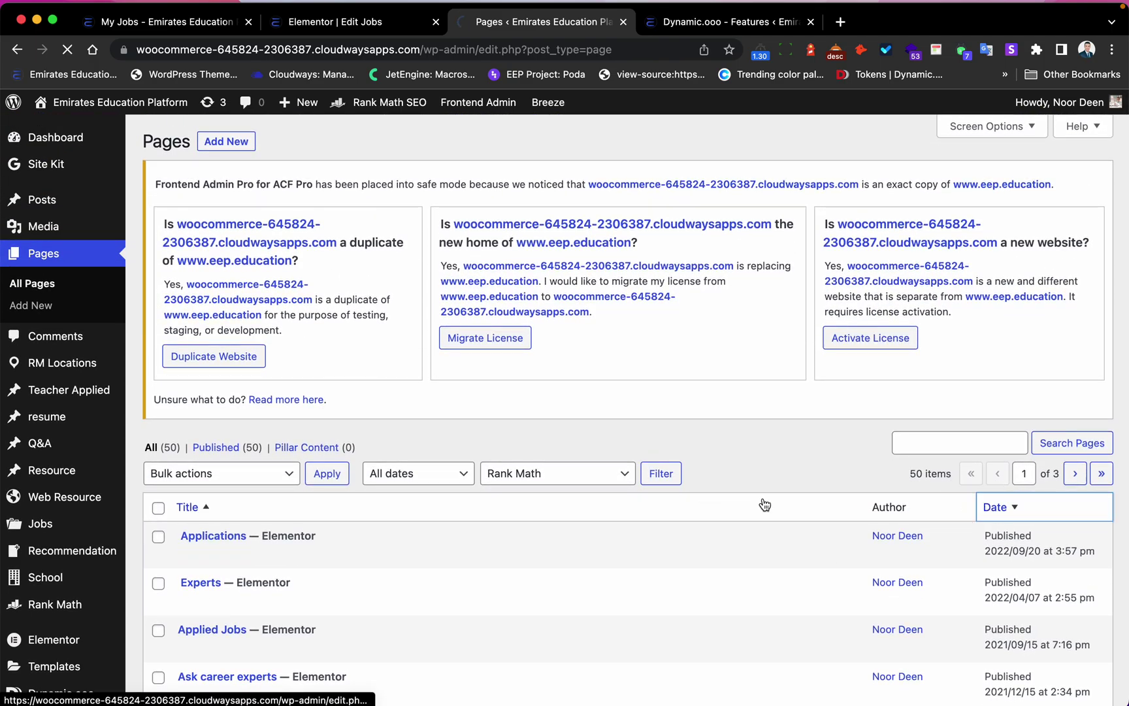
pyautogui.scroll(-3, 356, 518)
pyautogui.moveTo(339, 437); pyautogui.dragTo(171, 442)
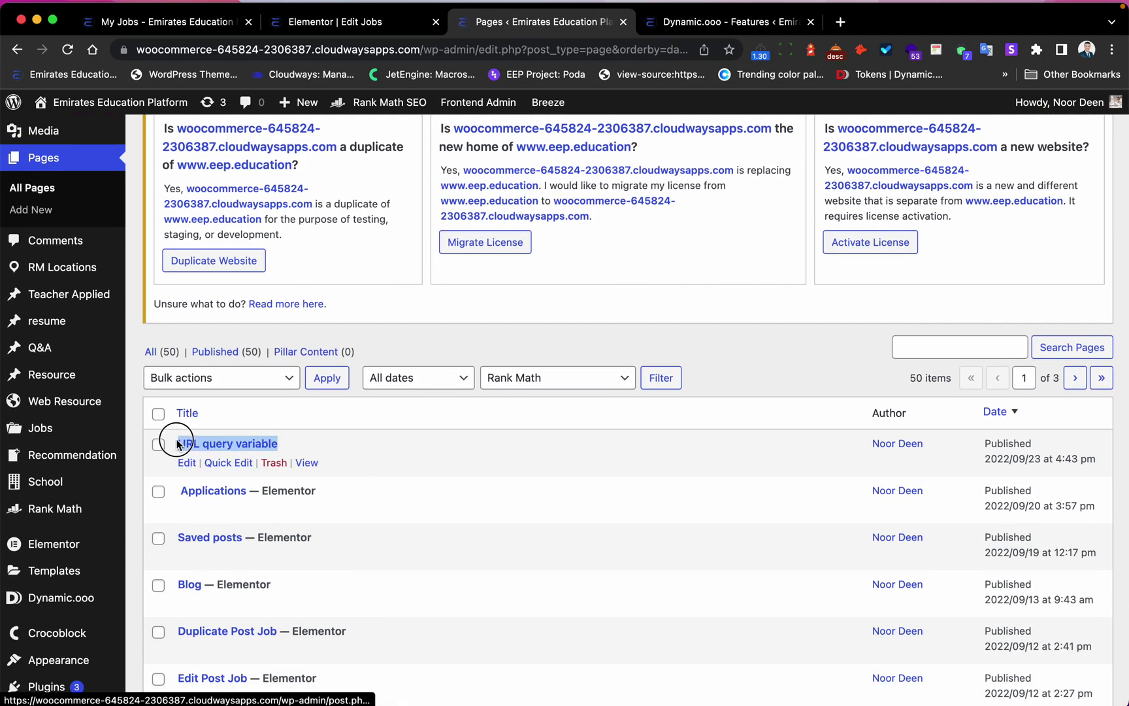
pyautogui.rightClick(306, 463)
pyautogui.click(370, 404)
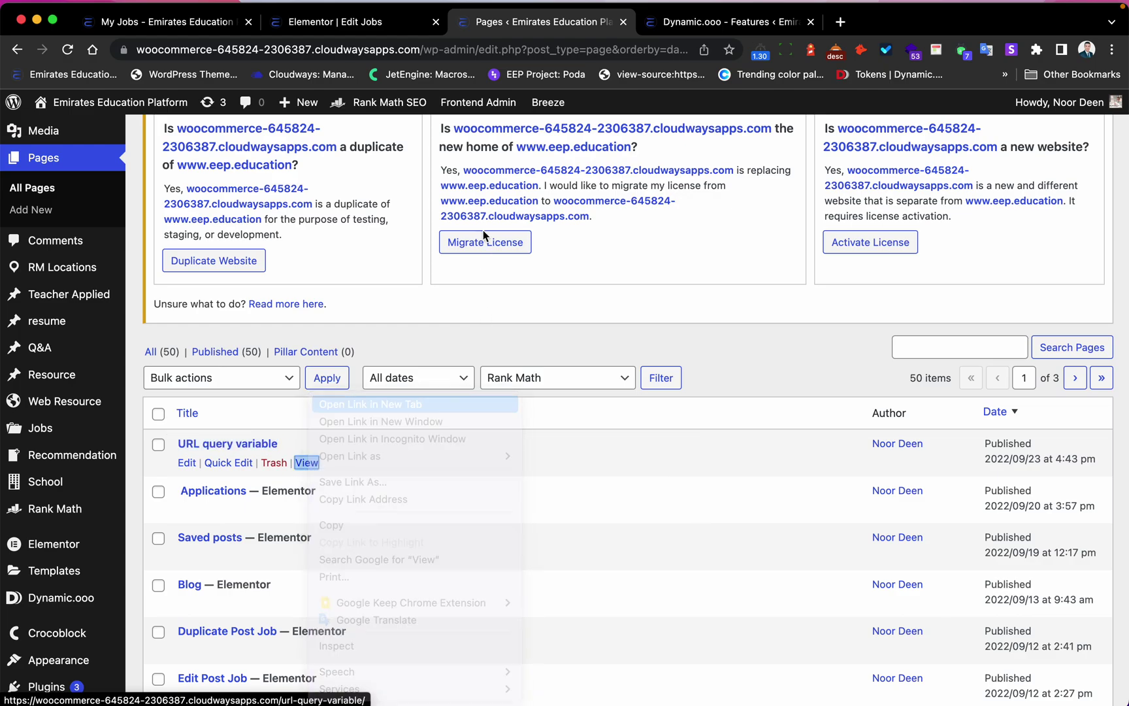
# Close the pages list, copy the URL query variable page address, and return to the editor
pyautogui.click(745, 22)
pyautogui.click(594, 24)
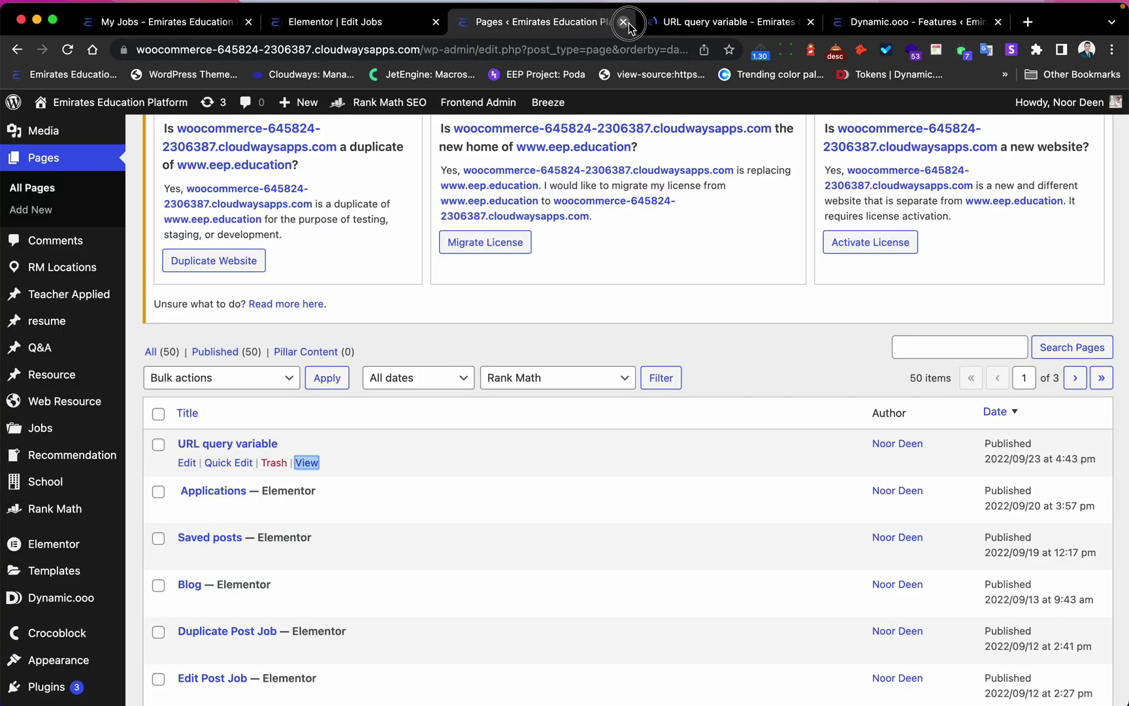
pyautogui.click(624, 22)
pyautogui.click(154, 57)
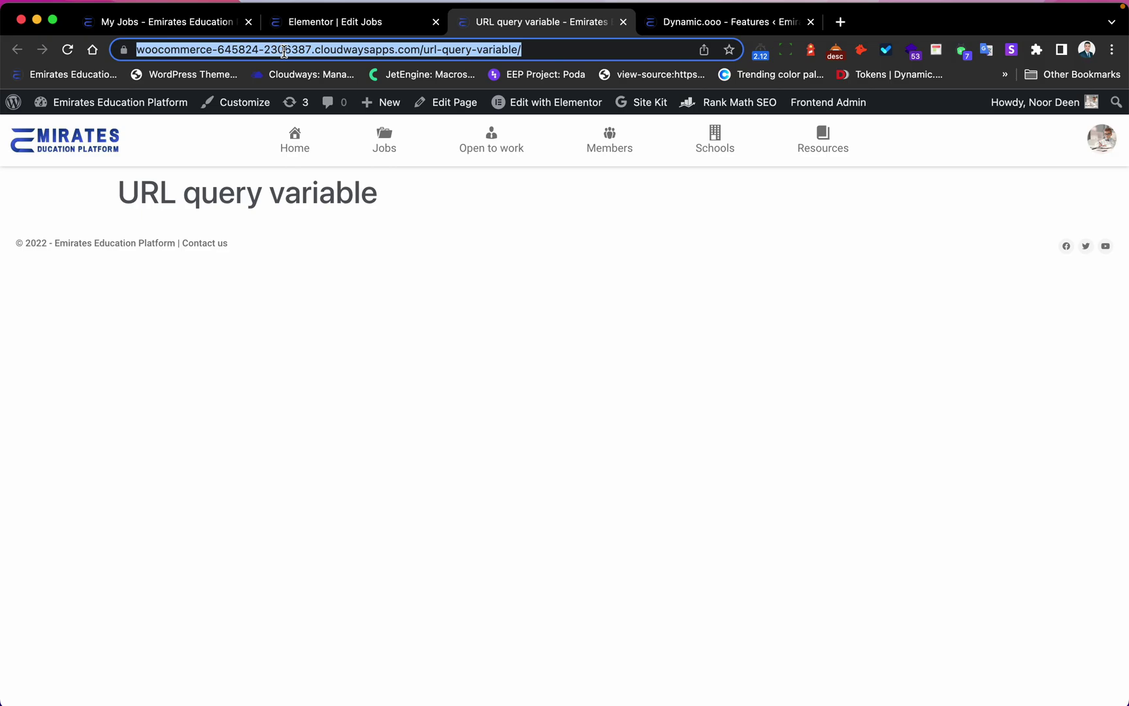
pyautogui.click(333, 26)
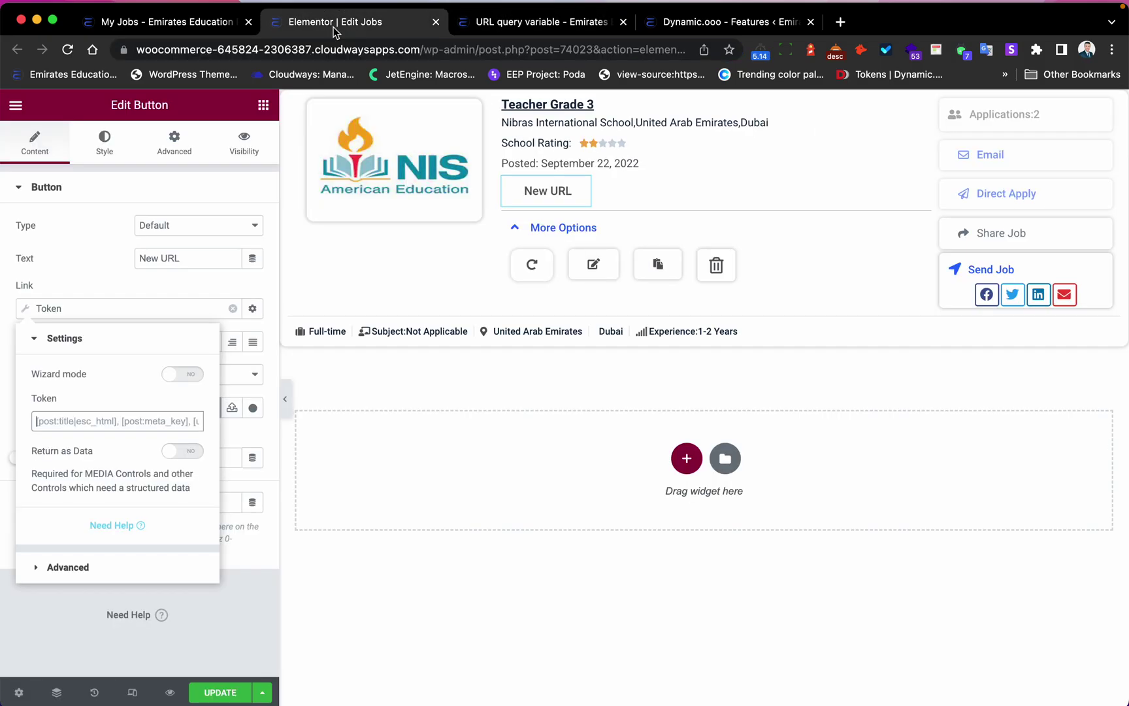
# Paste the page address into the New URL token, then inspect the Applications button's token URL
pyautogui.click(37, 418)
pyautogui.press('super+v')
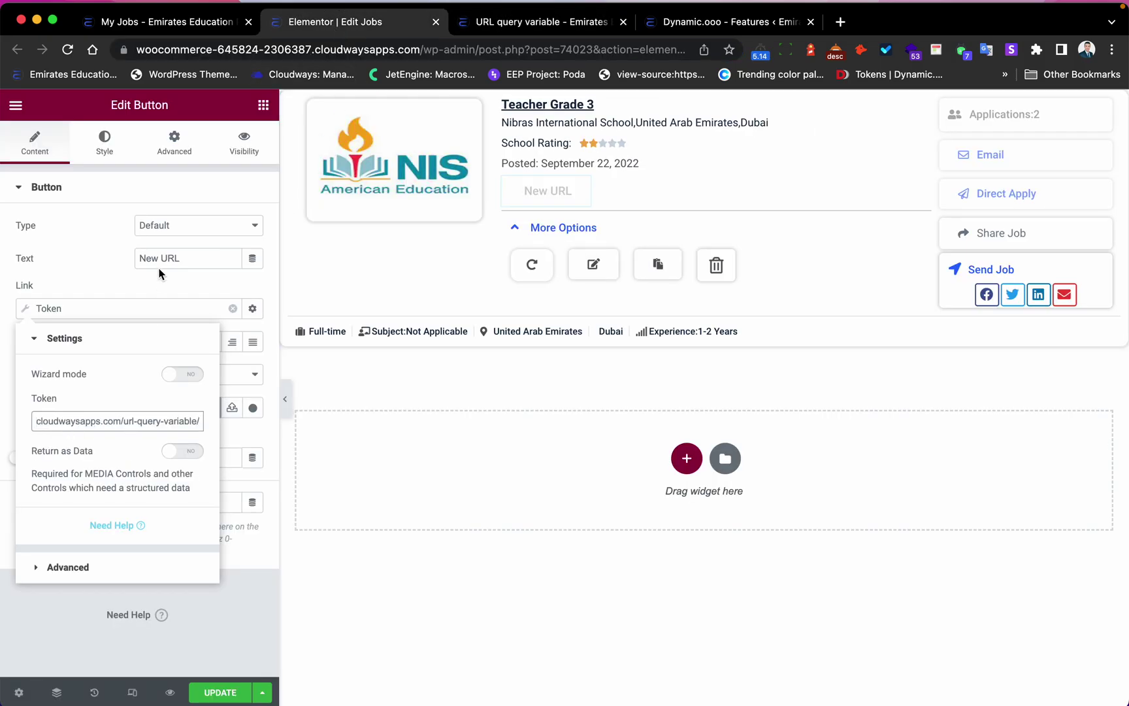
pyautogui.click(1101, 116)
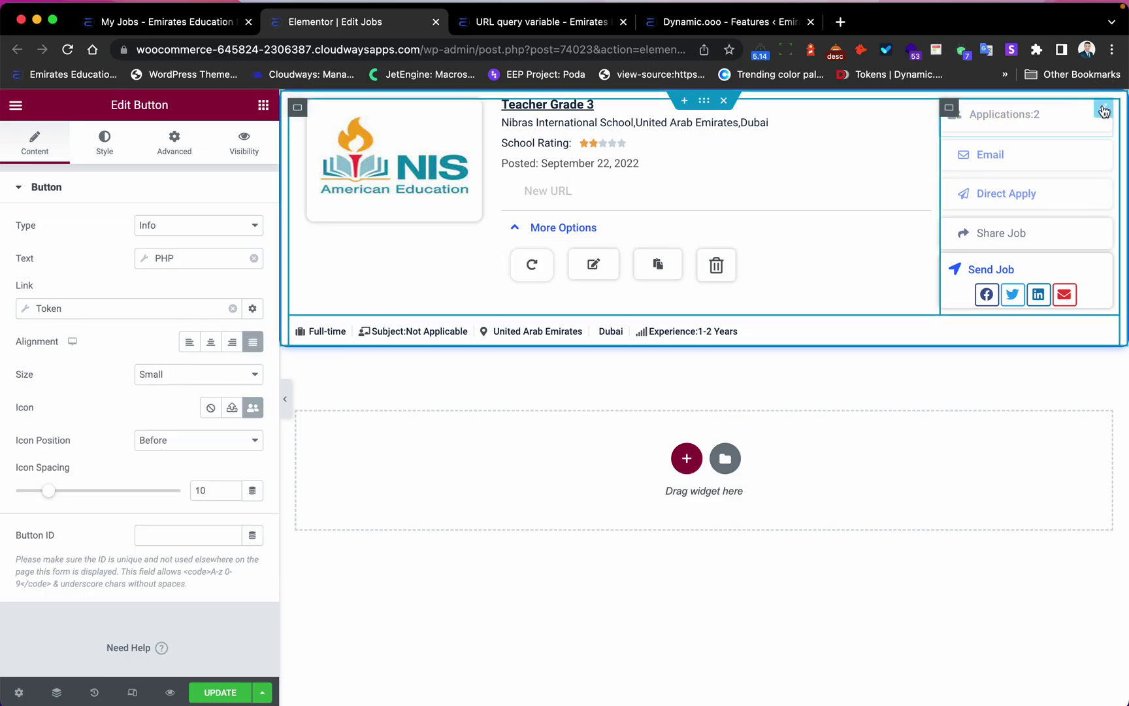
pyautogui.click(26, 314)
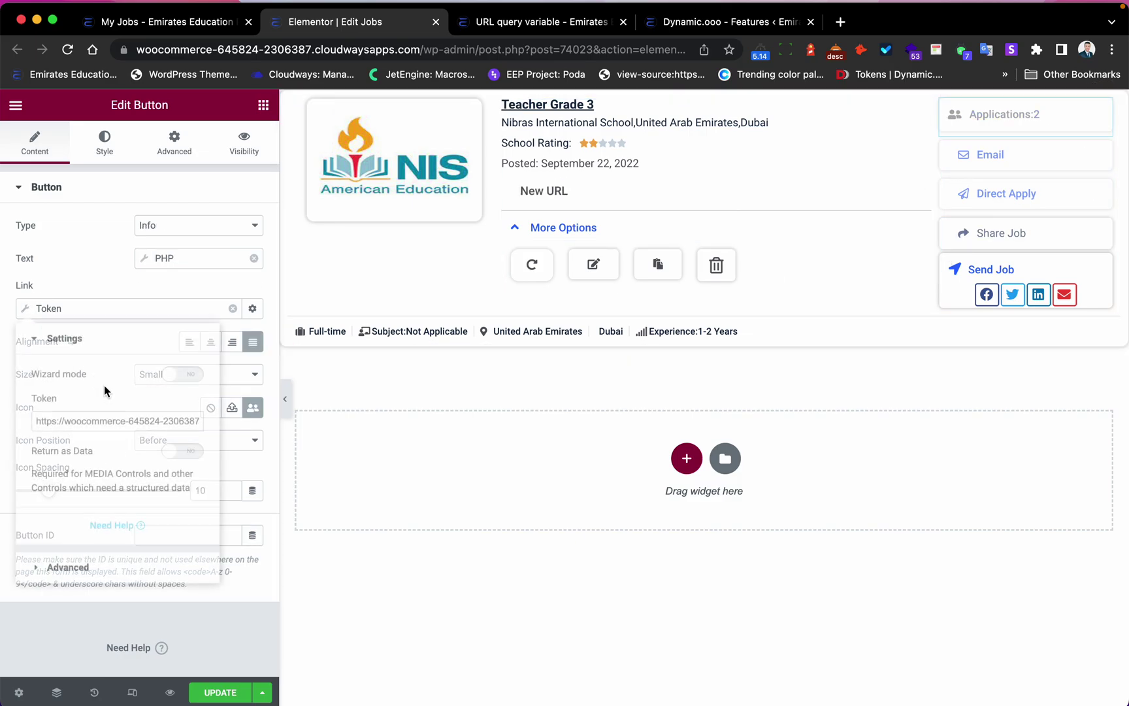
pyautogui.doubleClick(106, 421)
pyautogui.press('End')
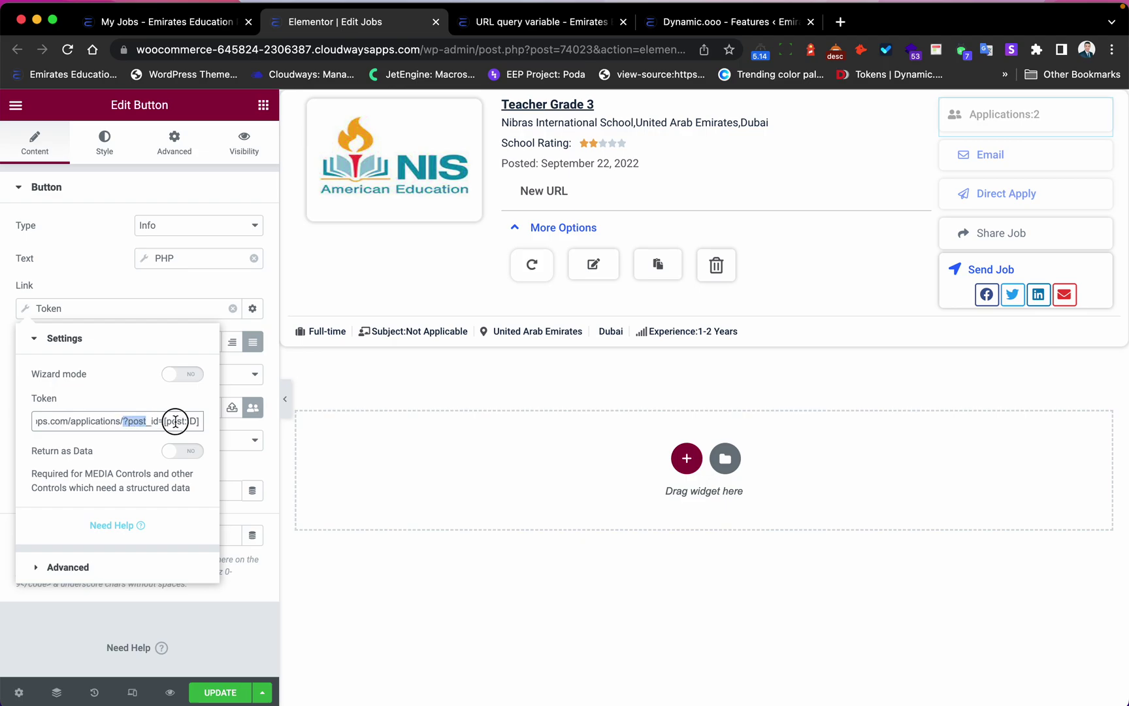
pyautogui.click(242, 425)
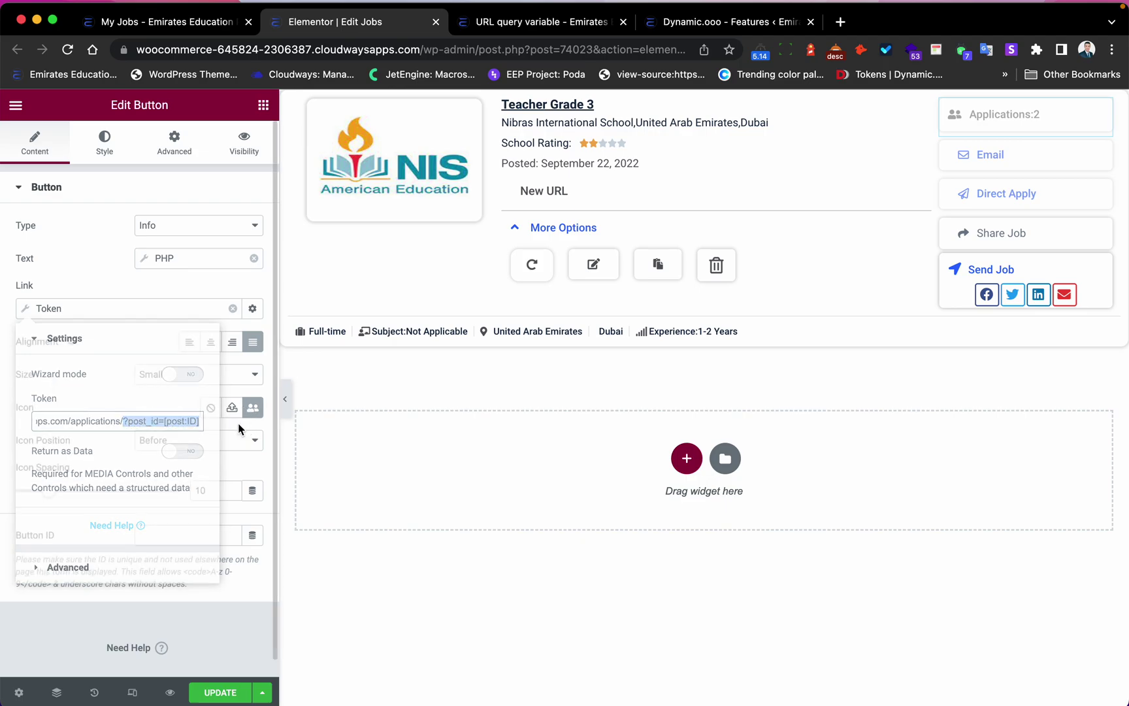
# Select the '?post_id=[post:ID]' ending of the Applications button's token URL
pyautogui.click(40, 310)
pyautogui.click(157, 421)
pyautogui.press('End')
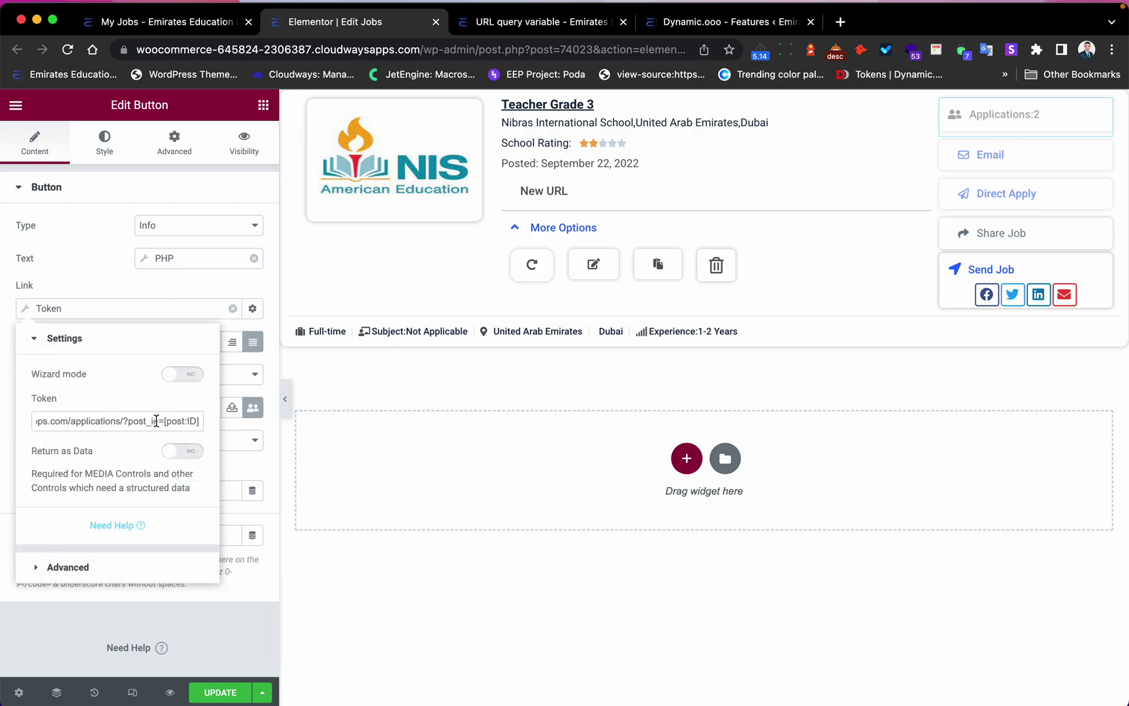
pyautogui.moveTo(124, 421); pyautogui.dragTo(217, 424)
pyautogui.press('super+c')
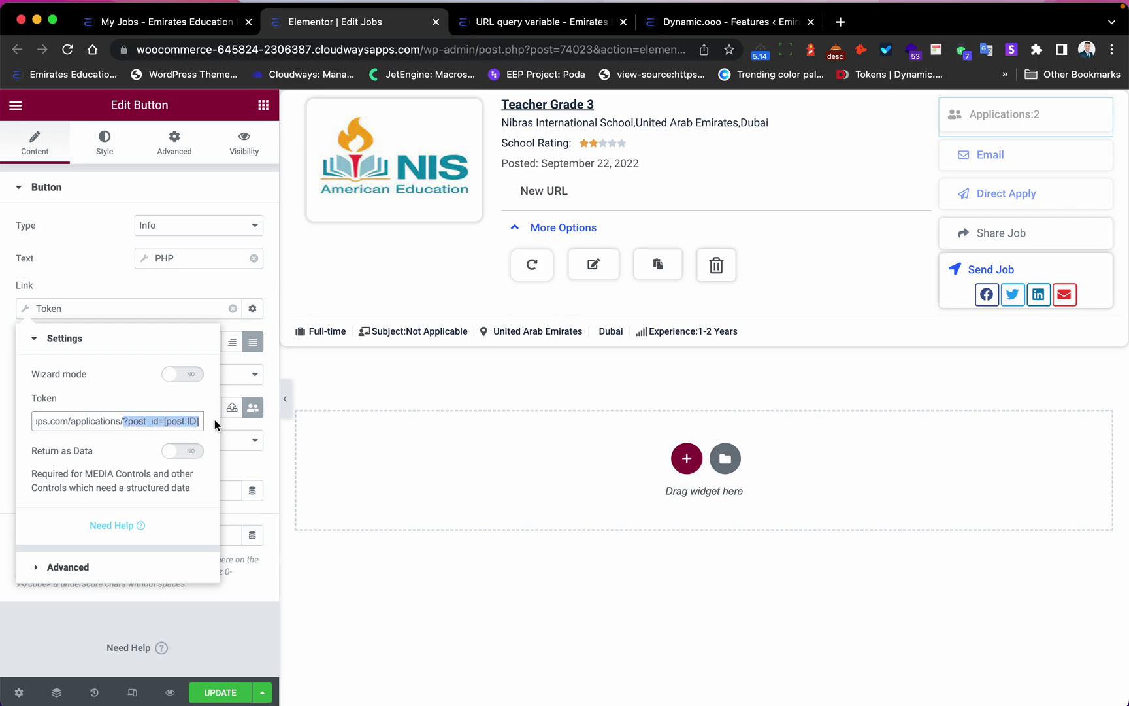
pyautogui.click(264, 105)
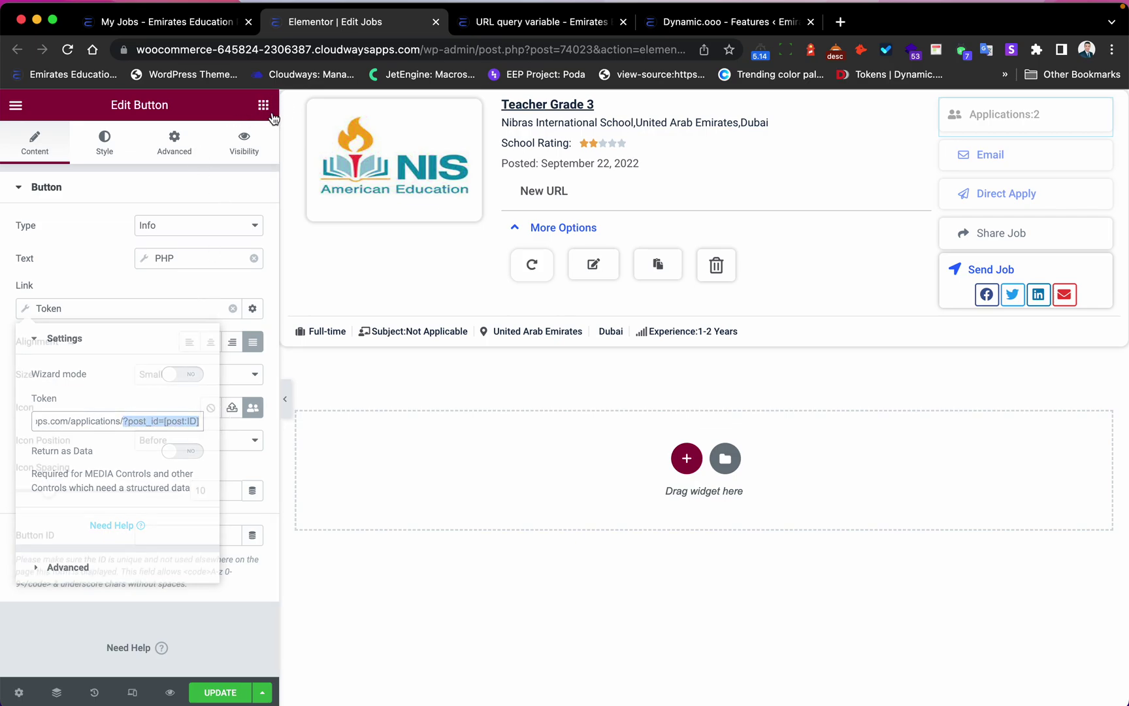
# Add a Heading below the job card with the title '?post_id=[post:ID]'
pyautogui.moveTo(132, 370); pyautogui.dragTo(550, 438)
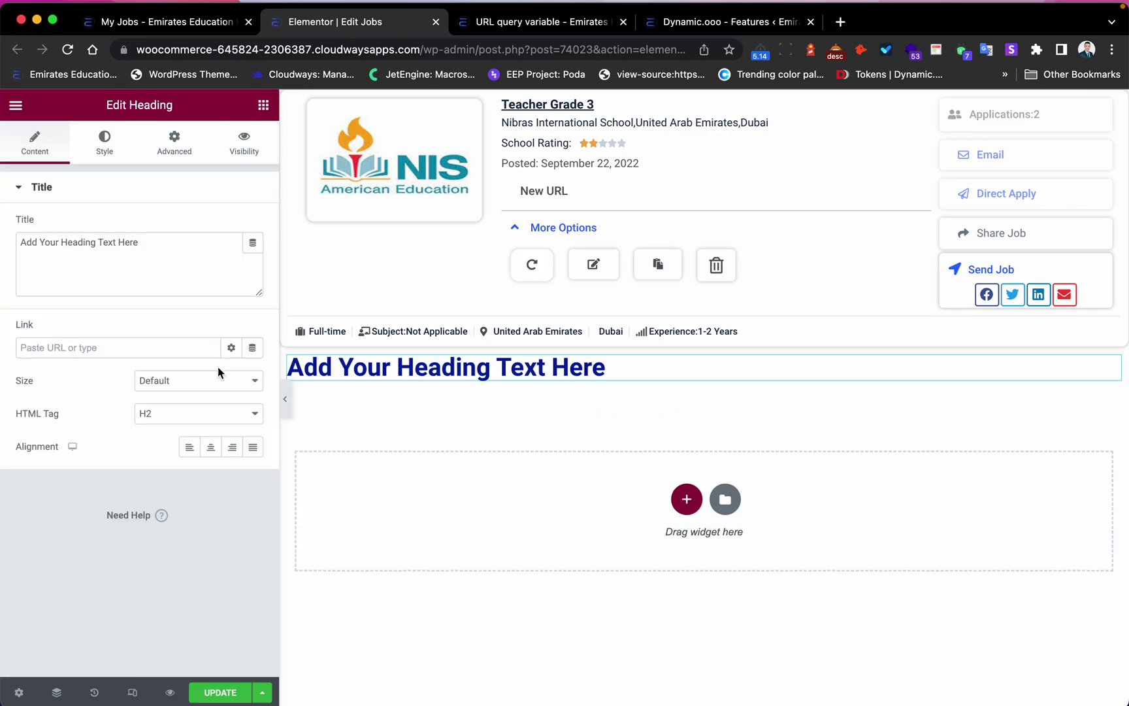
pyautogui.click(163, 254)
pyautogui.press('super+v')
pyautogui.press('super+a')
pyautogui.press('super+v')
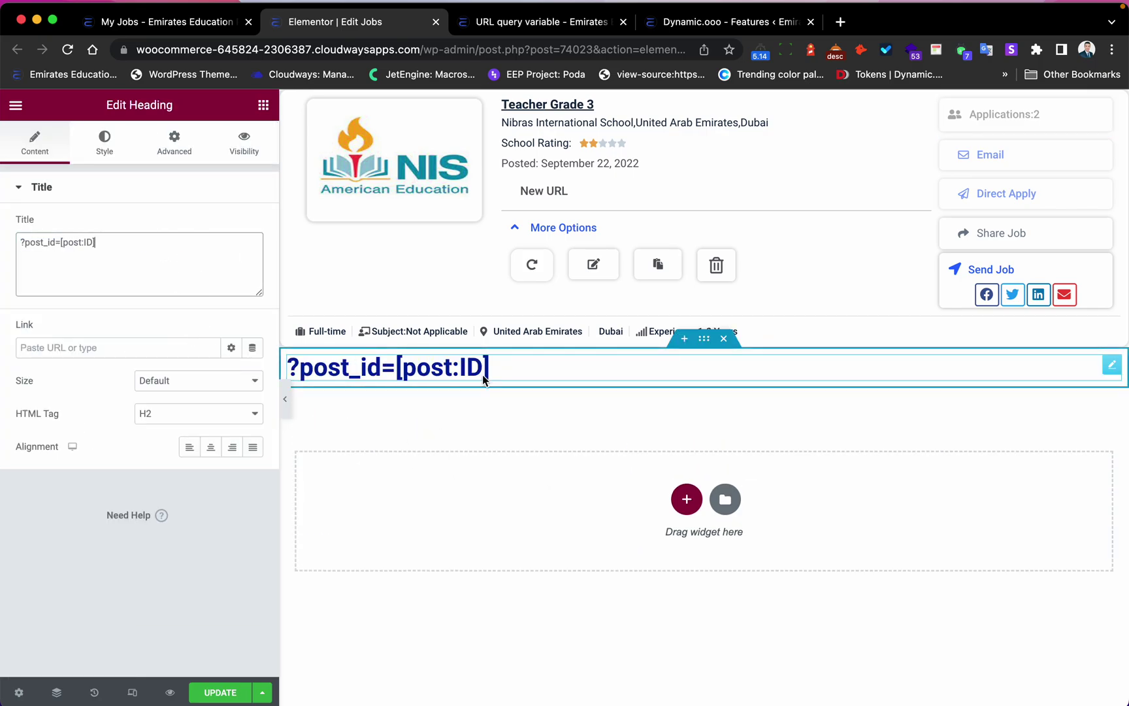
# Append '?post_id=[post:ID]' to the end of the New URL button's token URL
pyautogui.click(566, 197)
pyautogui.click(37, 309)
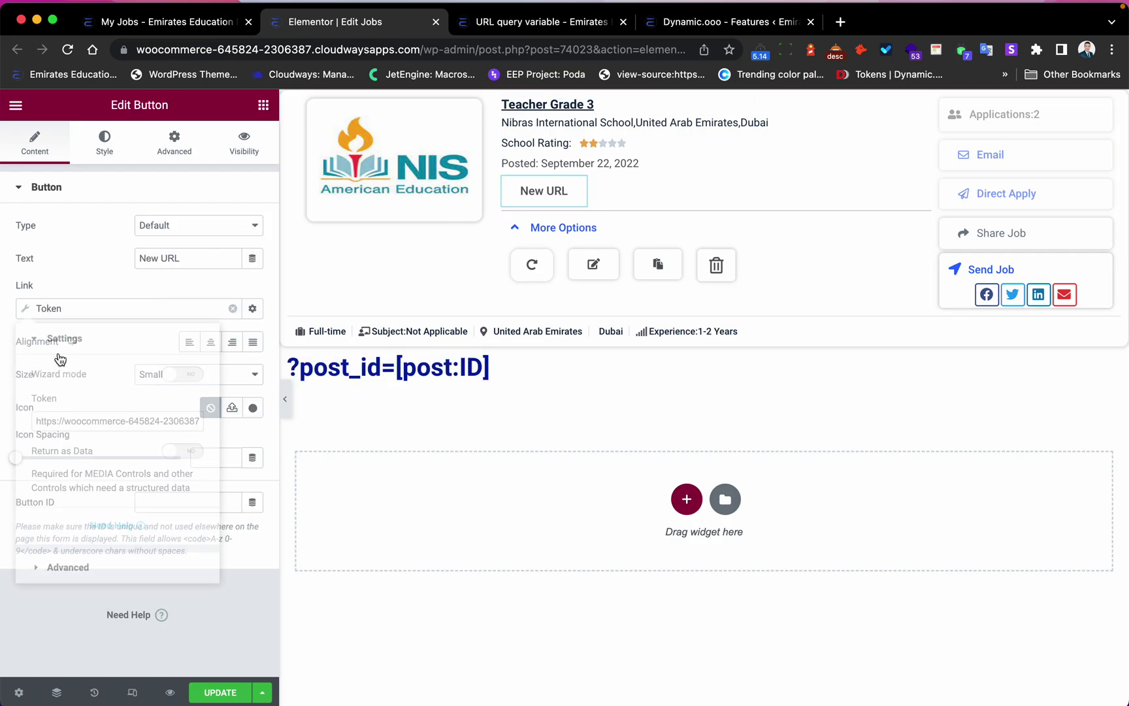
pyautogui.click(139, 420)
pyautogui.press('End')
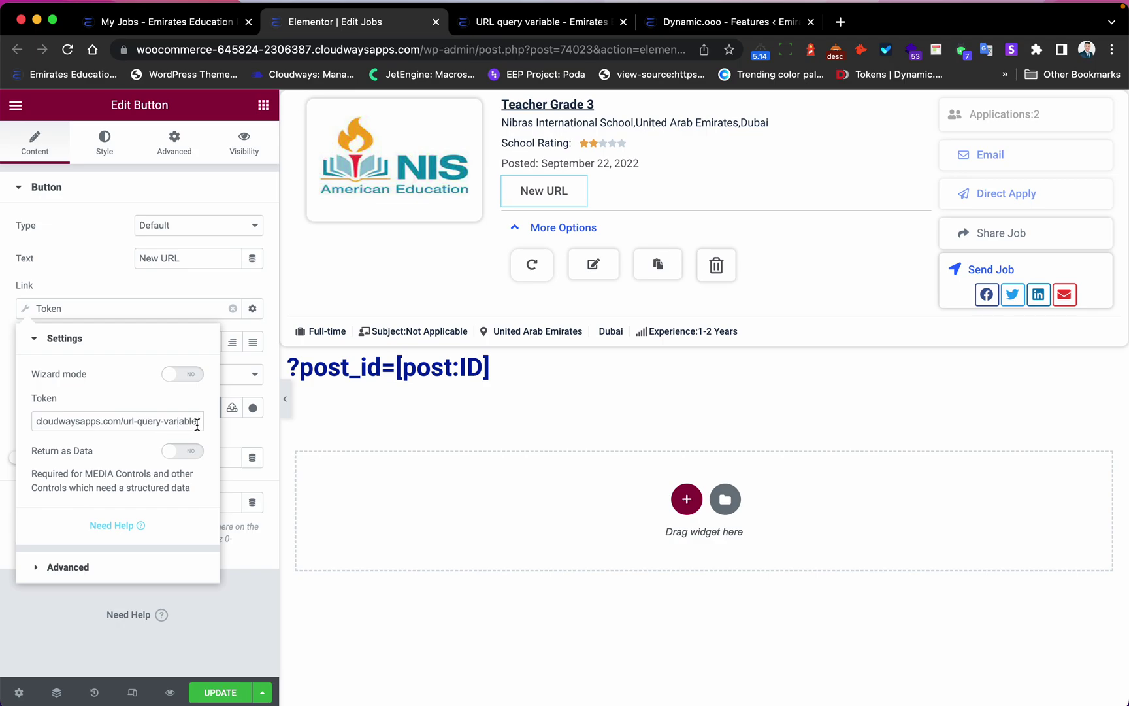
pyautogui.click(200, 427)
pyautogui.press('super+v')
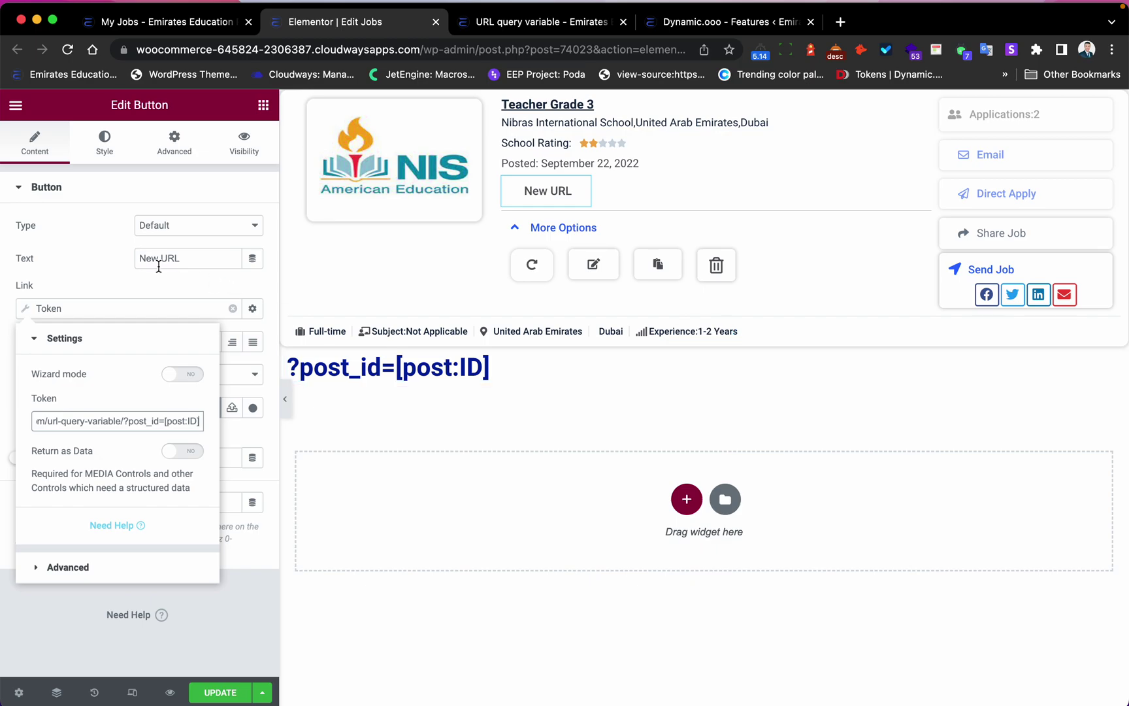
# Style New URL with a global Primary background and white #FFFFFF text, then delete the ?post_id heading
pyautogui.click(581, 190)
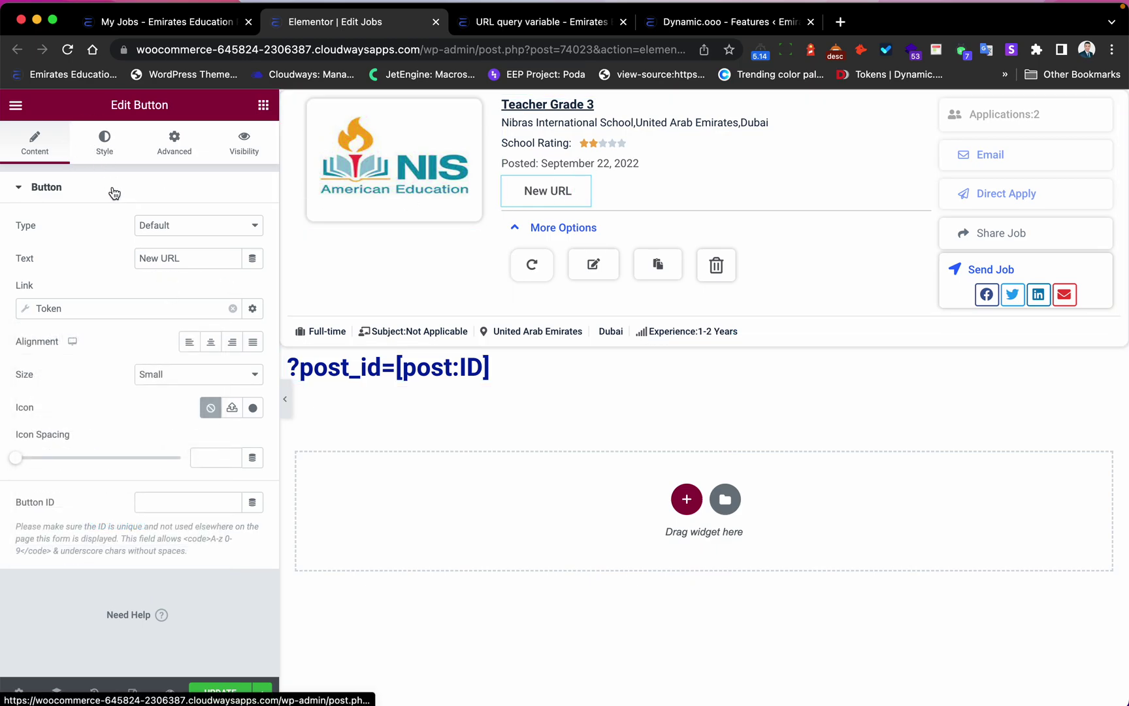
pyautogui.click(104, 139)
pyautogui.scroll(-1, 134, 443)
pyautogui.click(228, 347)
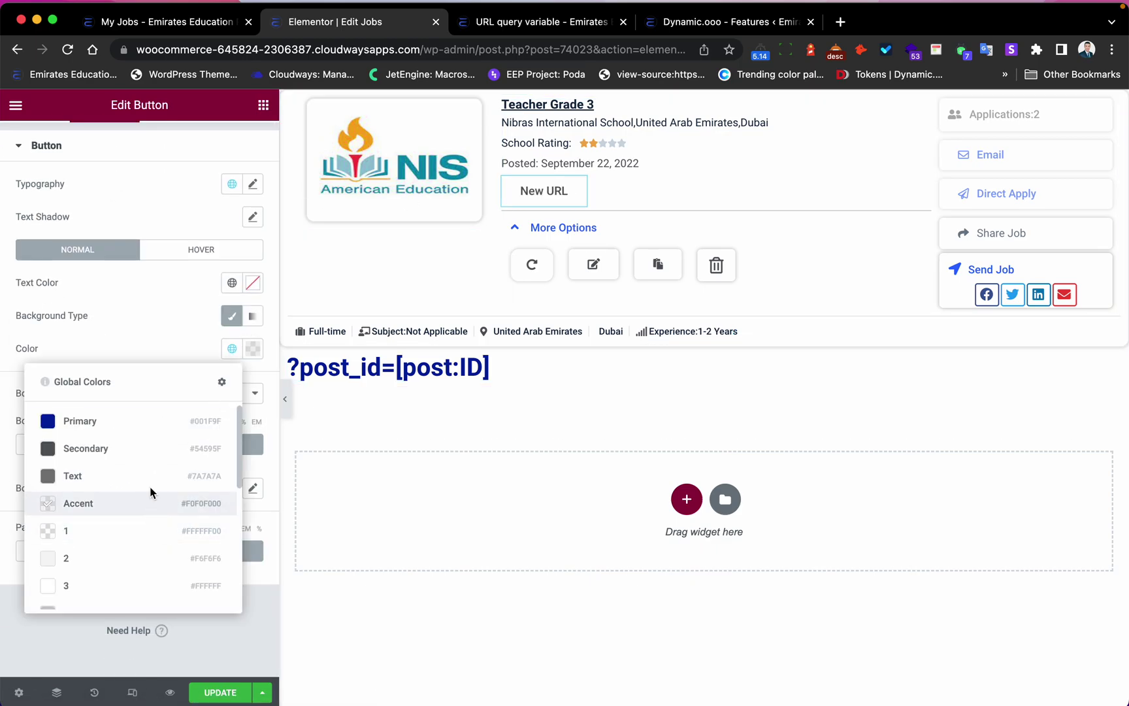
pyautogui.click(131, 420)
pyautogui.click(232, 283)
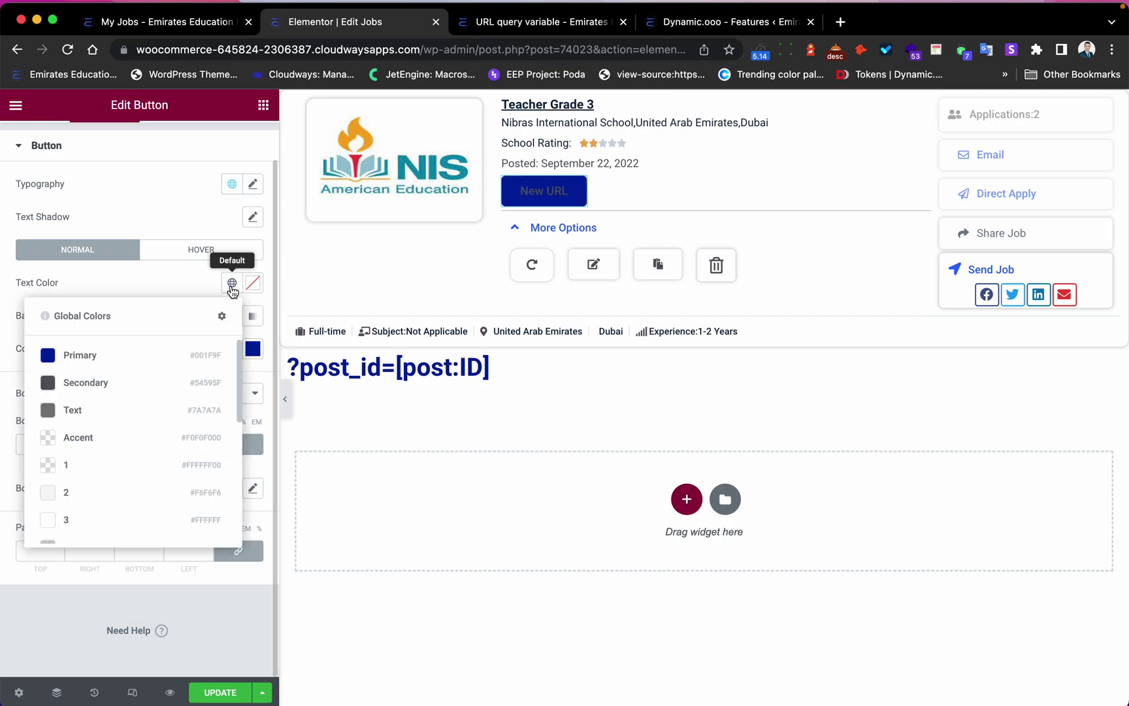
pyautogui.click(69, 519)
pyautogui.click(723, 338)
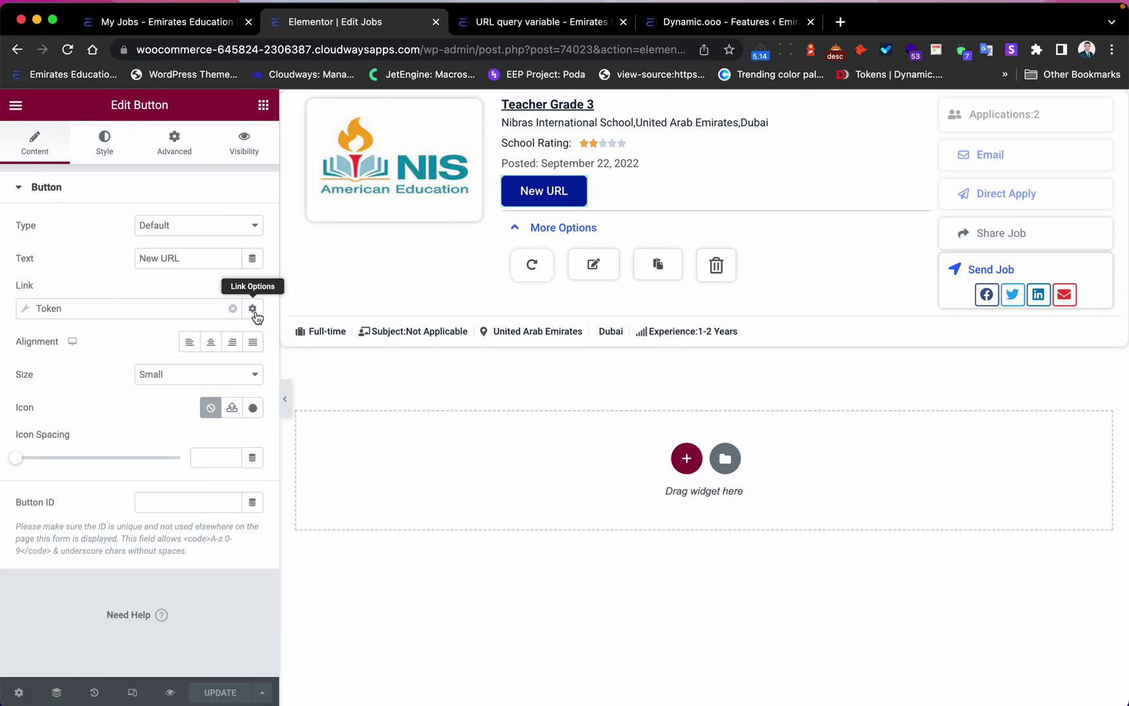
# Tick 'Open in new window' for the New URL link, save with UPDATE, and switch to My Jobs
pyautogui.click(253, 309)
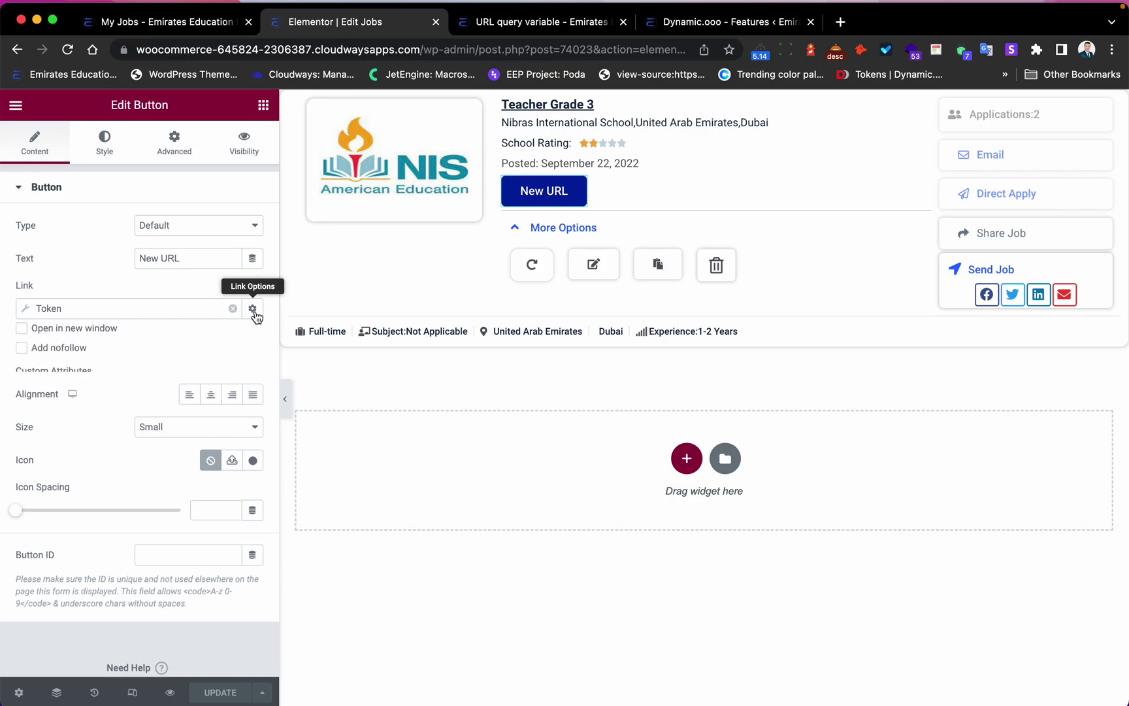
pyautogui.click(89, 337)
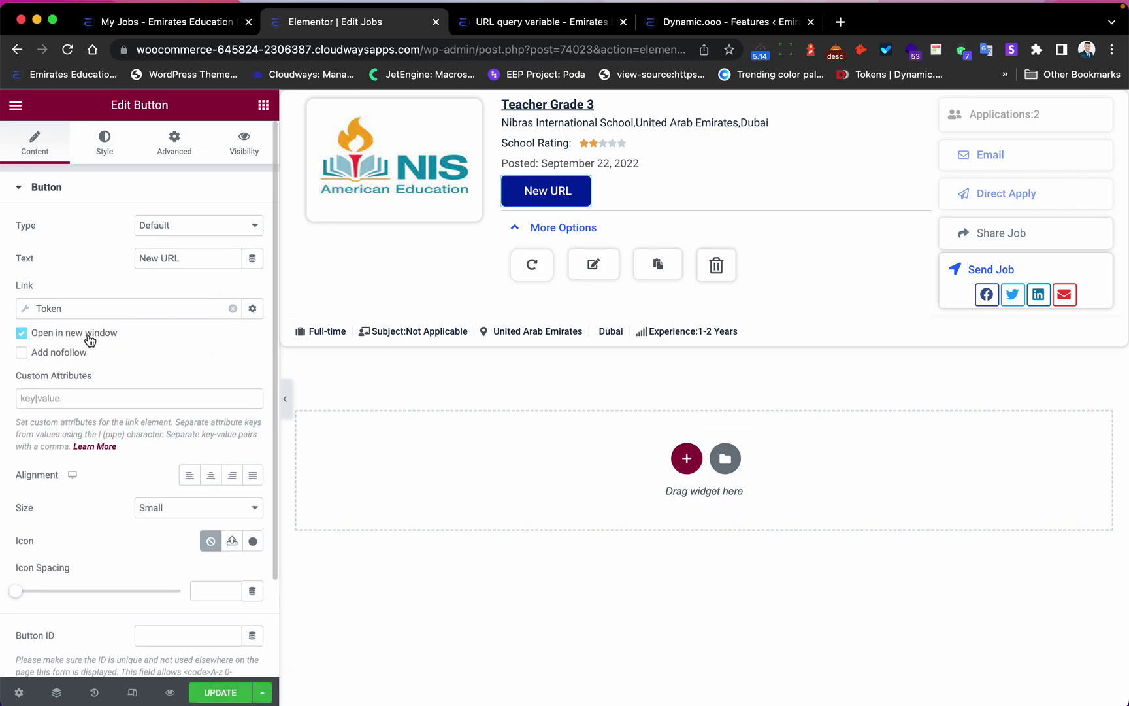
pyautogui.click(220, 692)
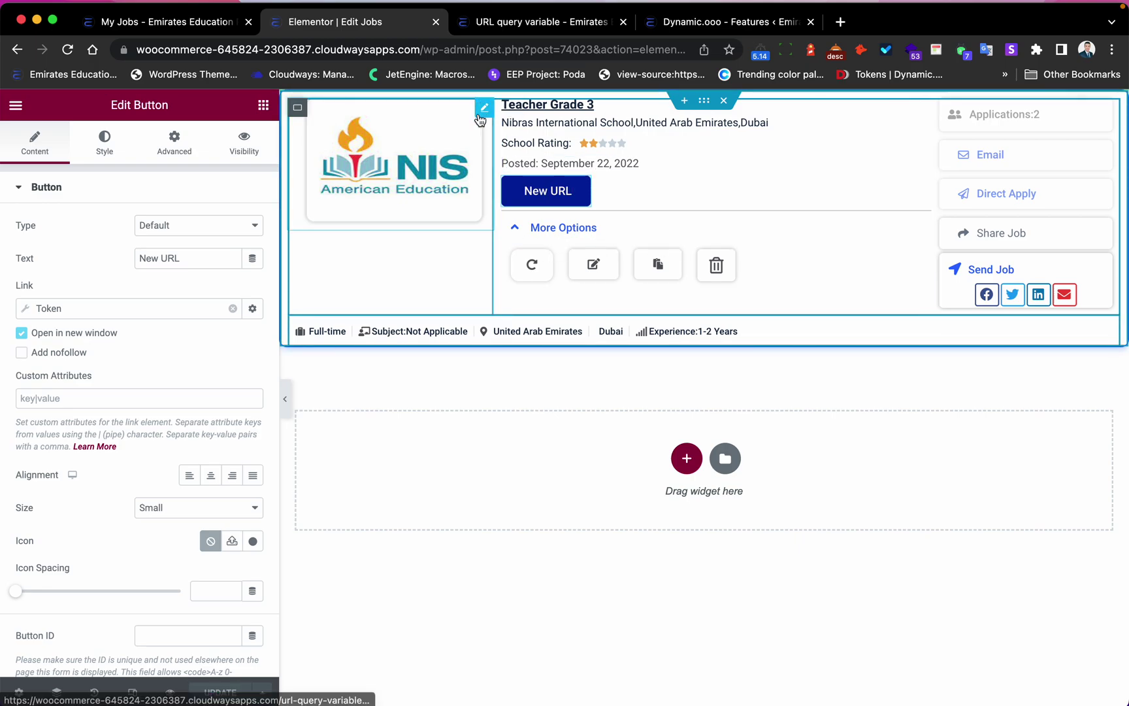
pyautogui.click(210, 22)
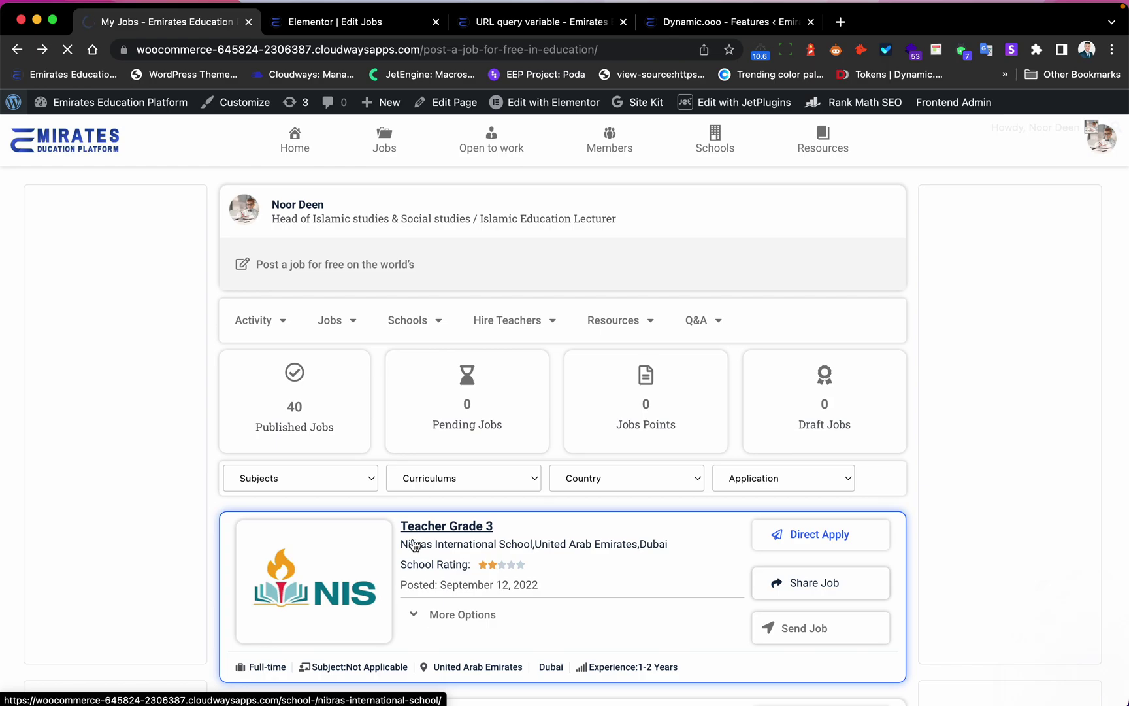
# Scroll through the My Jobs cards and check that the opened page's post_id is 79703
pyautogui.scroll(-2, 413, 544)
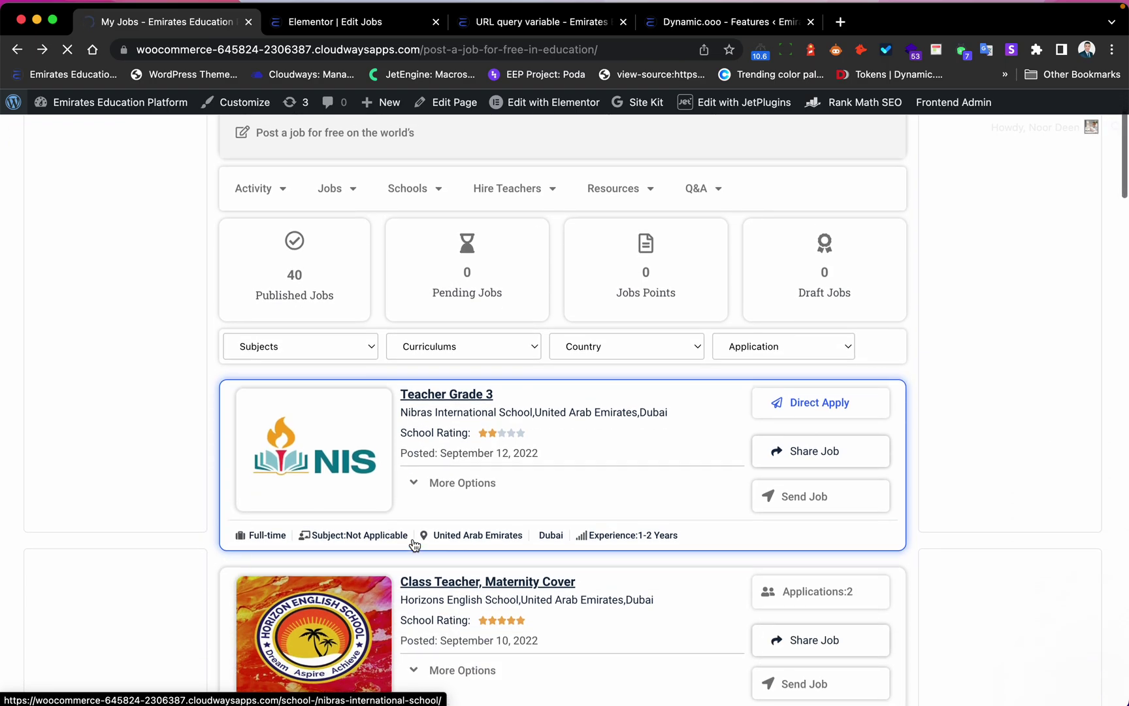
pyautogui.scroll(-3, 412, 543)
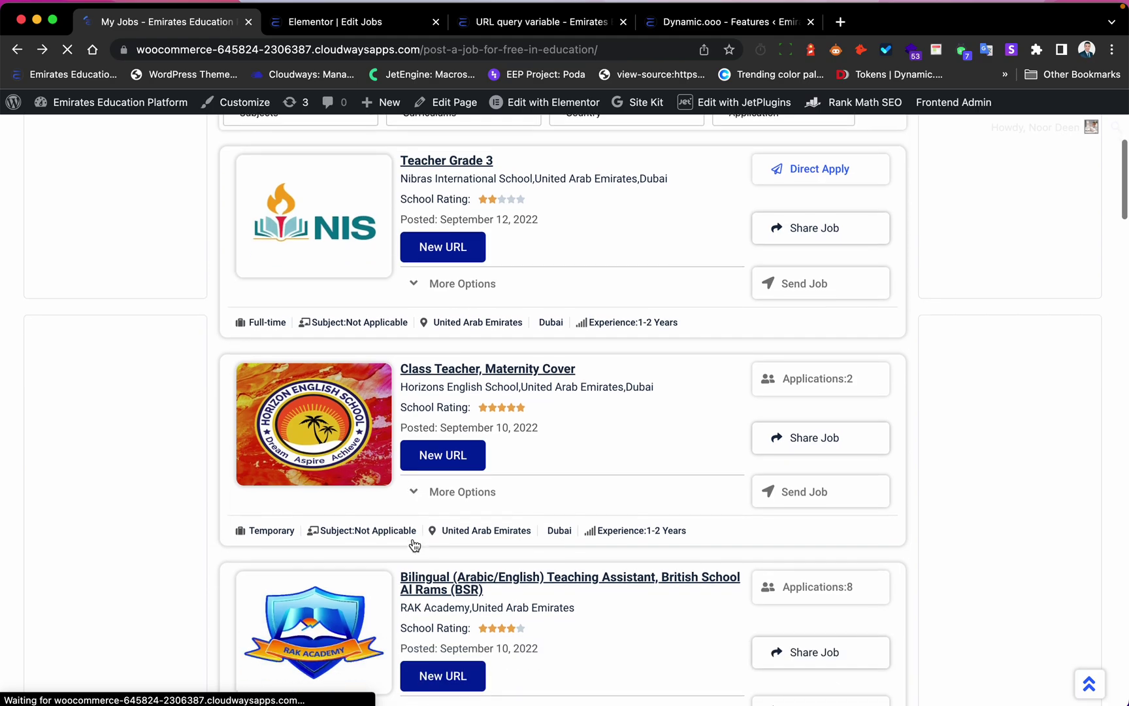
pyautogui.scroll(-3, 457, 307)
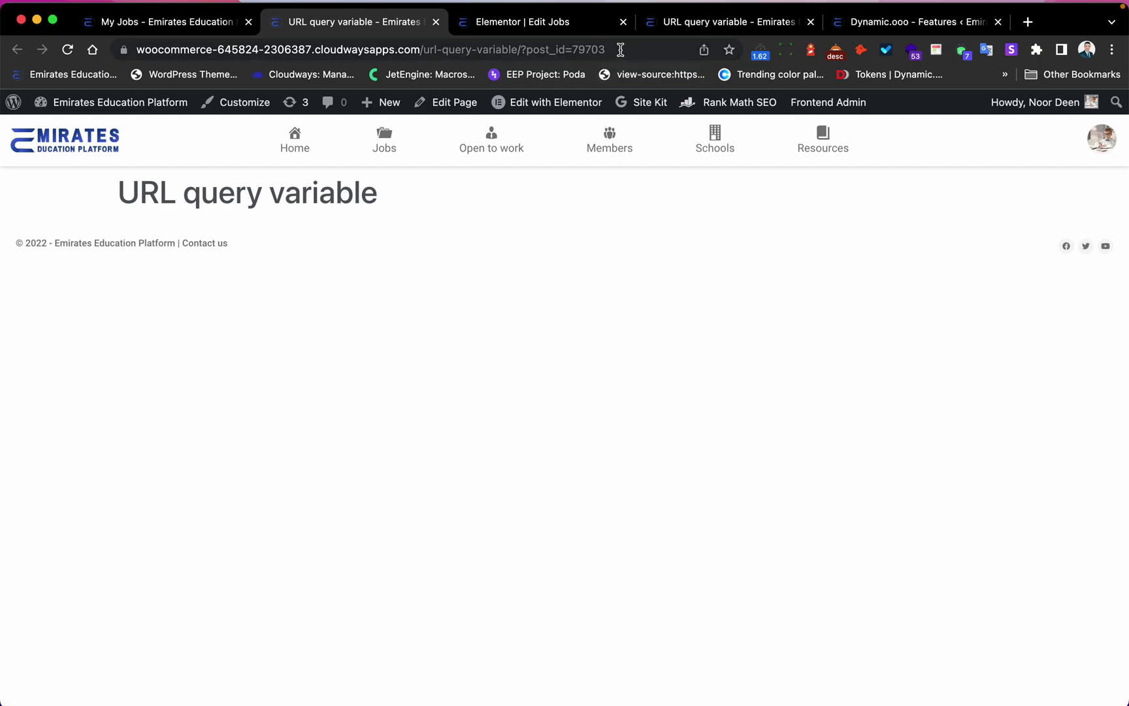
pyautogui.doubleClick(620, 50)
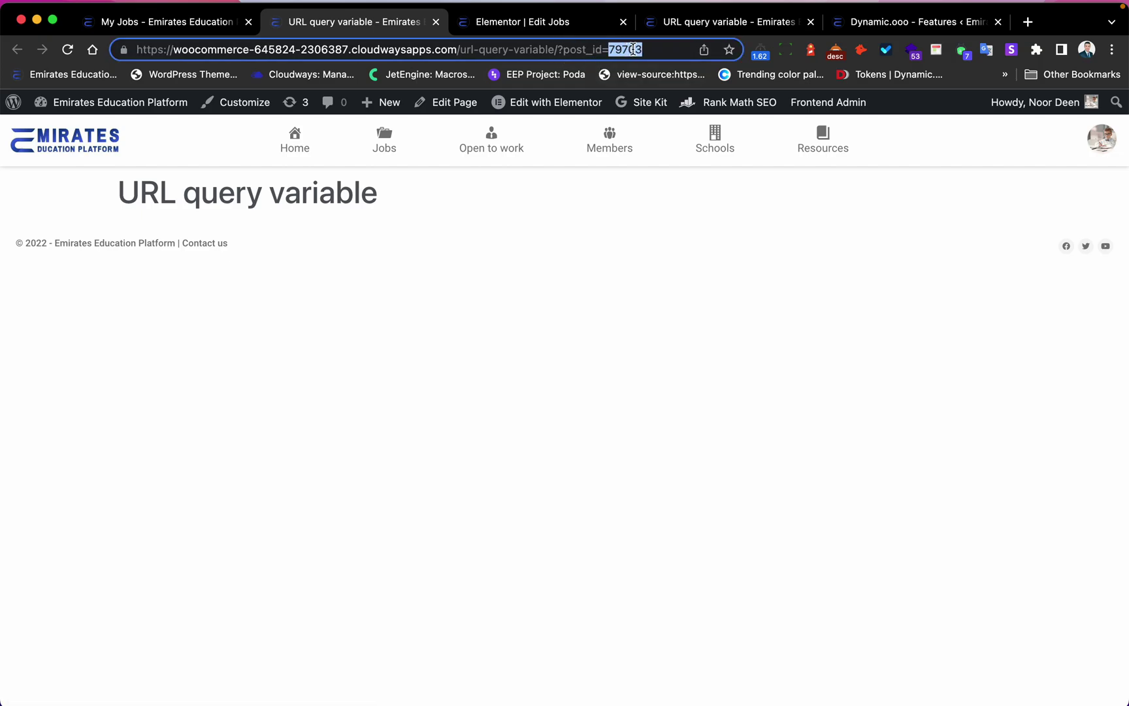
# Open the Class Teacher card's New URL link and confirm its post_id reads 79570
pyautogui.click(223, 20)
pyautogui.scroll(-3, 491, 537)
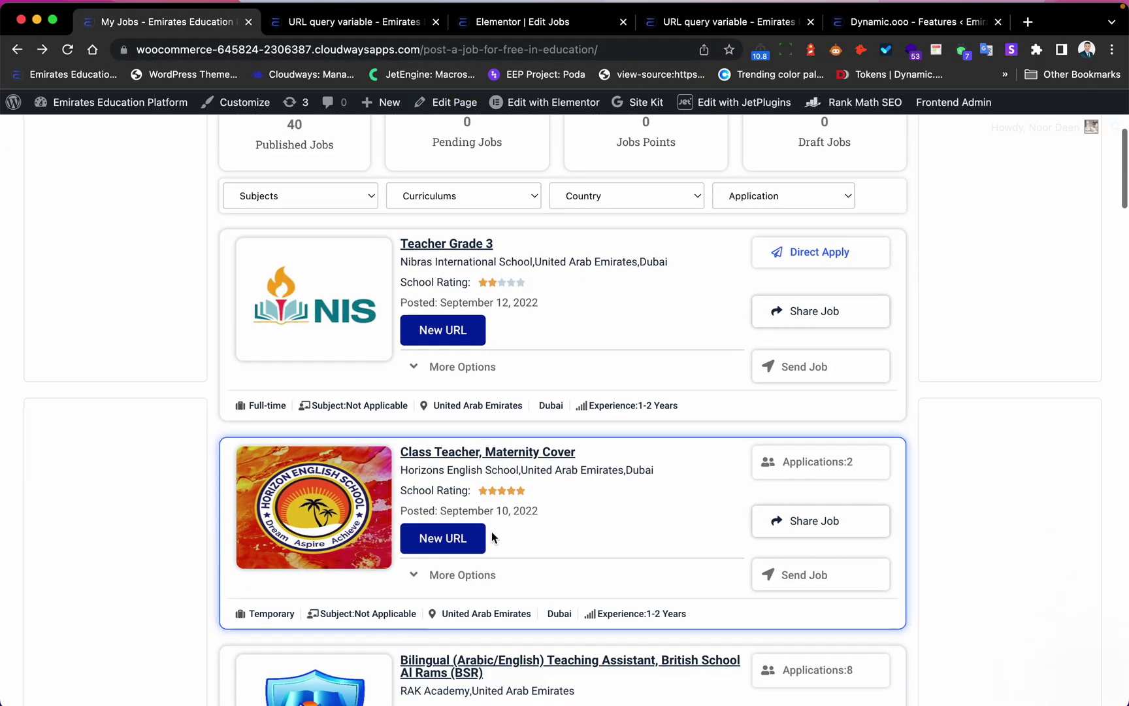
pyautogui.click(443, 416)
pyautogui.click(455, 35)
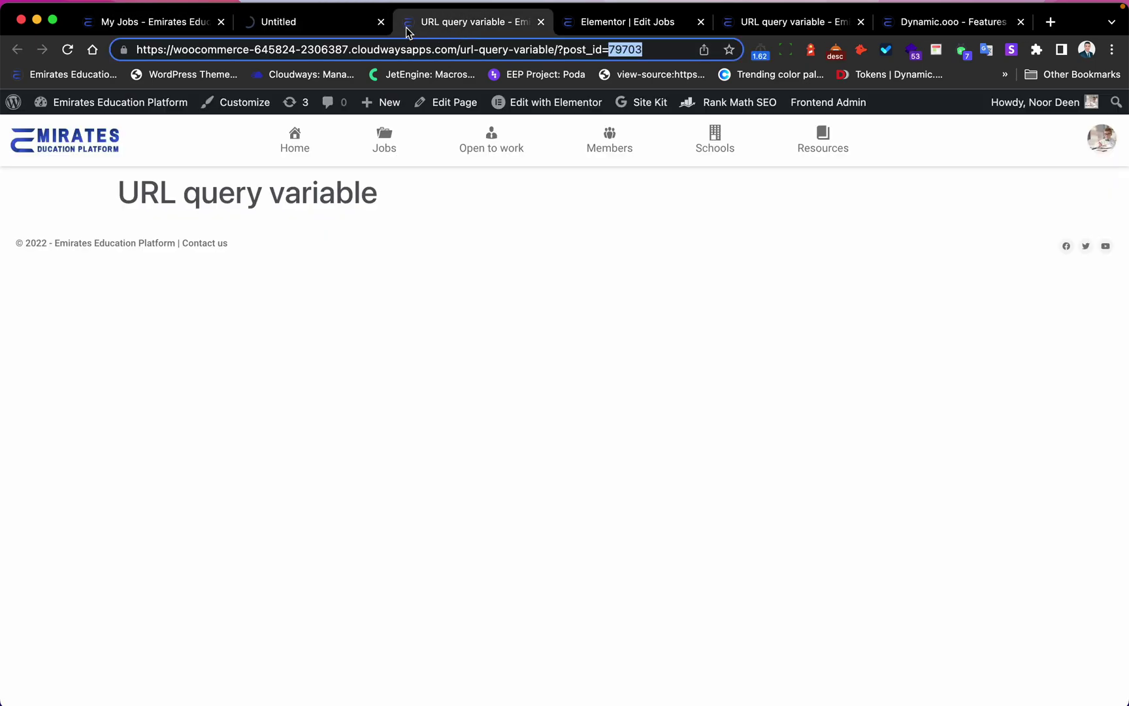
pyautogui.click(366, 26)
pyautogui.moveTo(615, 52); pyautogui.dragTo(572, 53)
# Compare the post_id=79703 and post_id=79570 pages against the My Jobs list
pyautogui.click(439, 25)
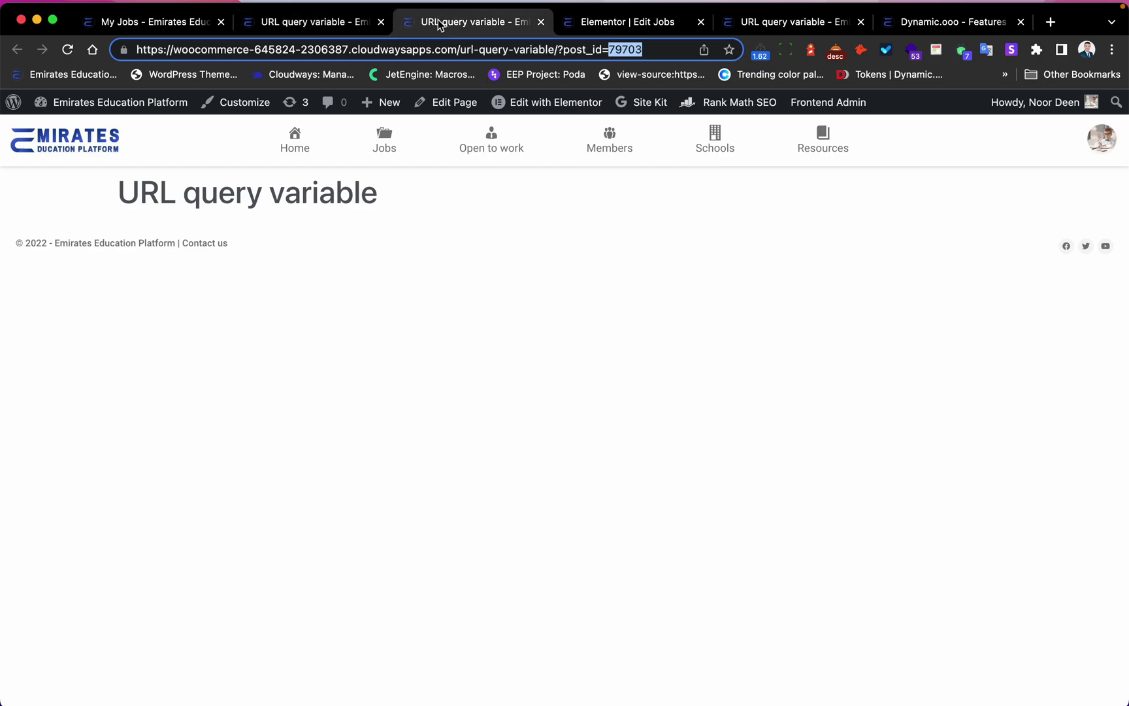
pyautogui.click(343, 26)
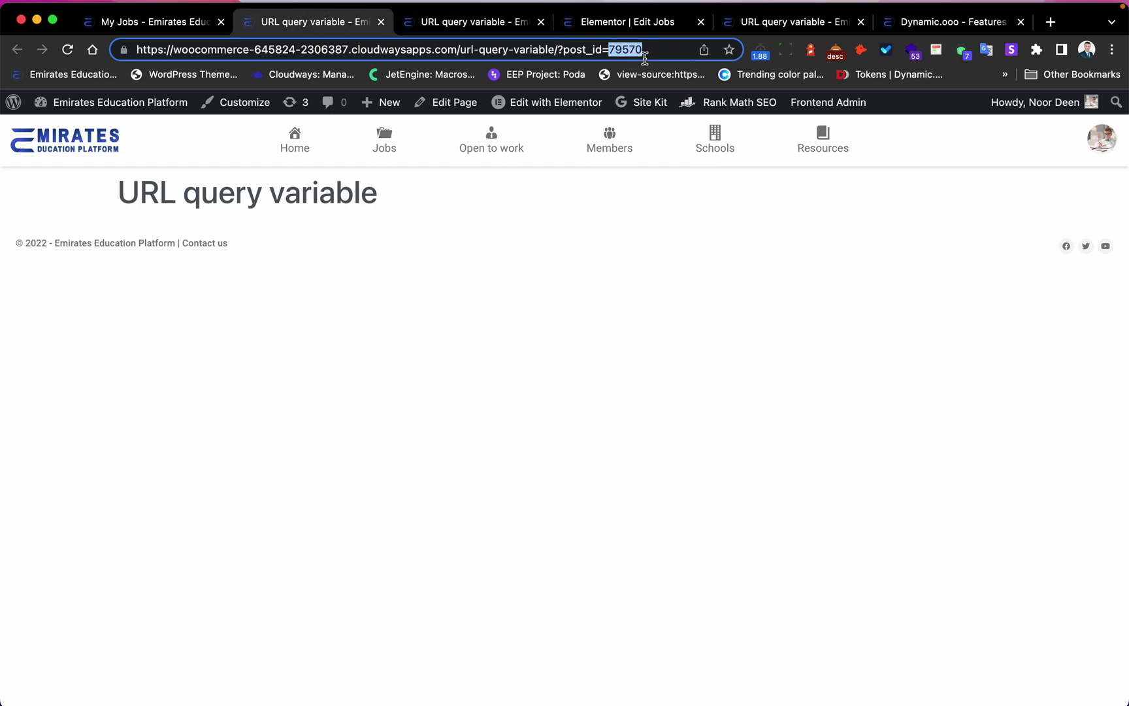
pyautogui.click(442, 26)
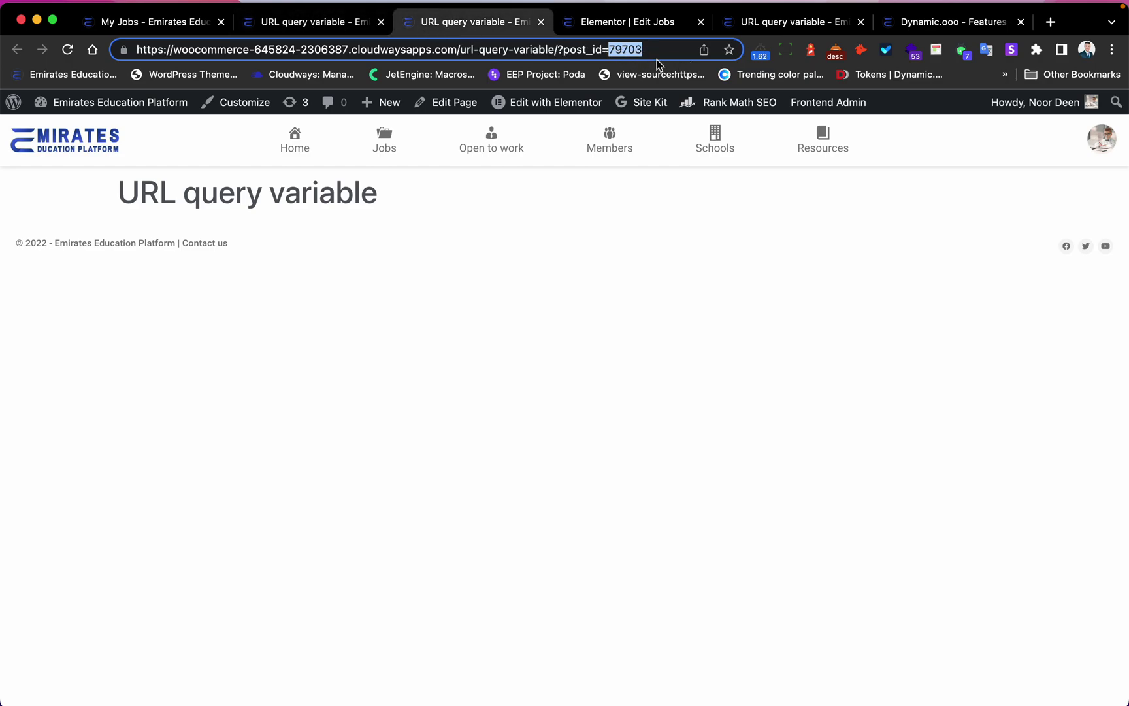
pyautogui.click(313, 26)
pyautogui.click(200, 26)
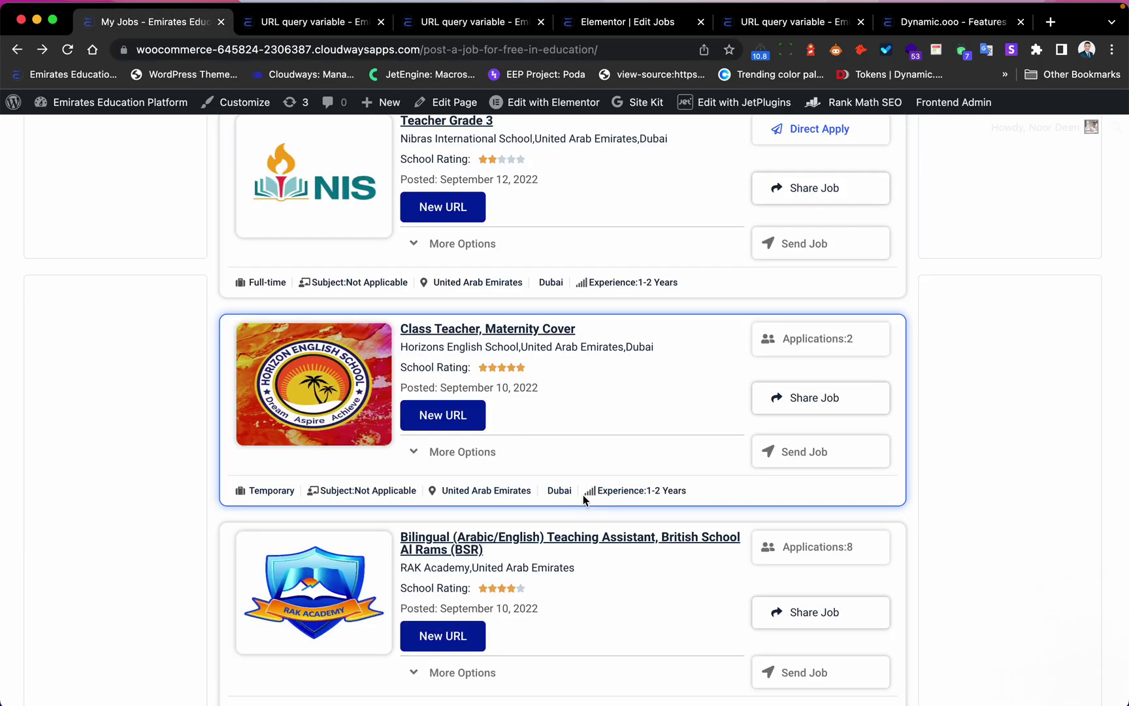
pyautogui.scroll(-3, 584, 499)
pyautogui.scroll(1, 583, 497)
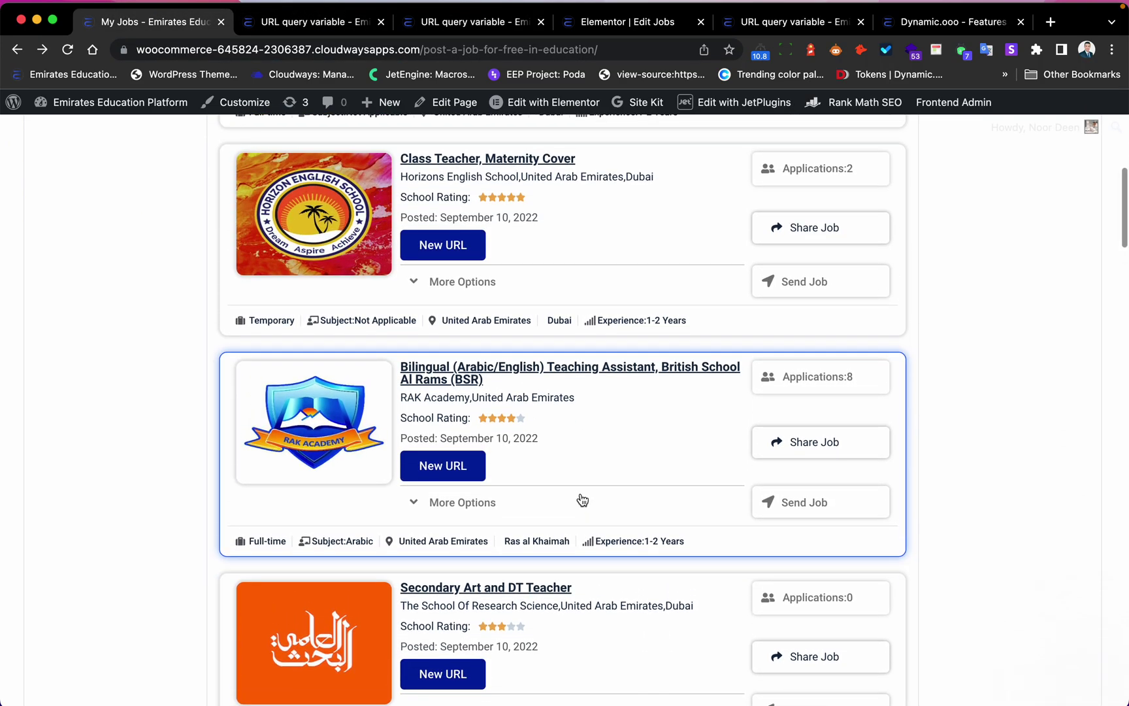
pyautogui.scroll(9, 583, 500)
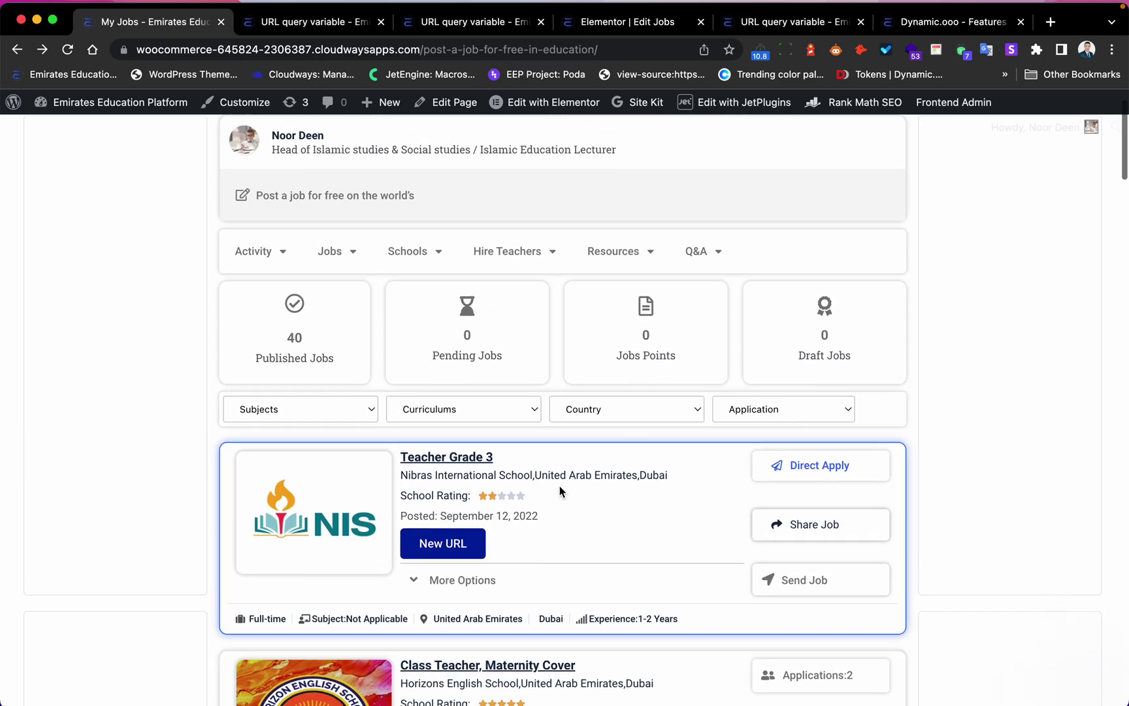